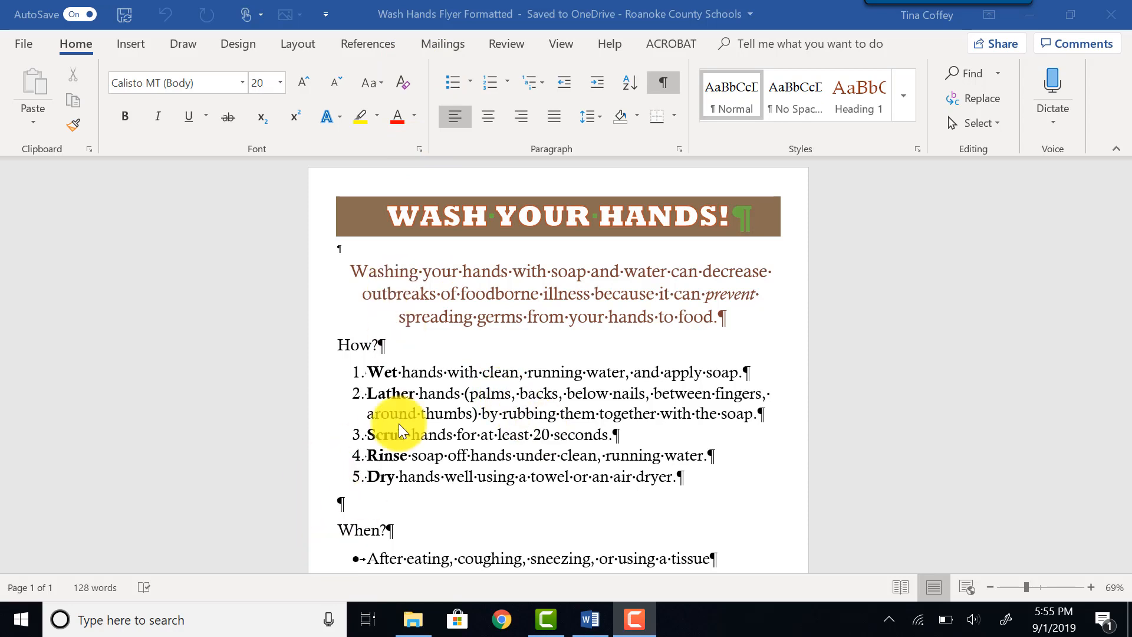
# Step: Center the empty paragraph below the numbered list and insert the picture Support_WD_1_WashingHands there
pyautogui.click(342, 499)
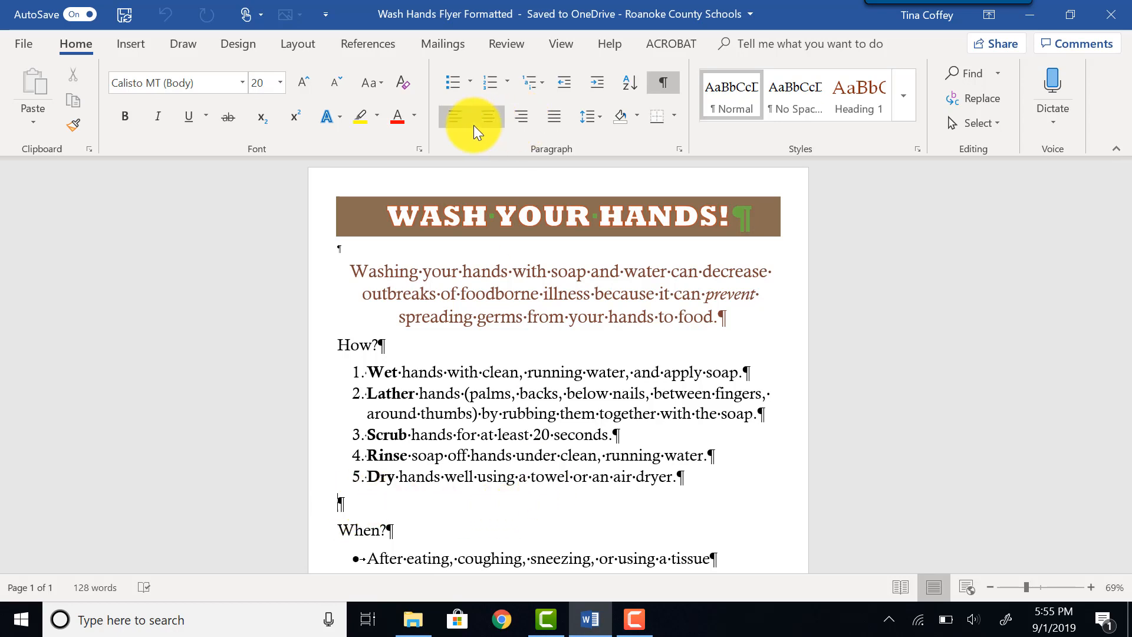
pyautogui.click(486, 117)
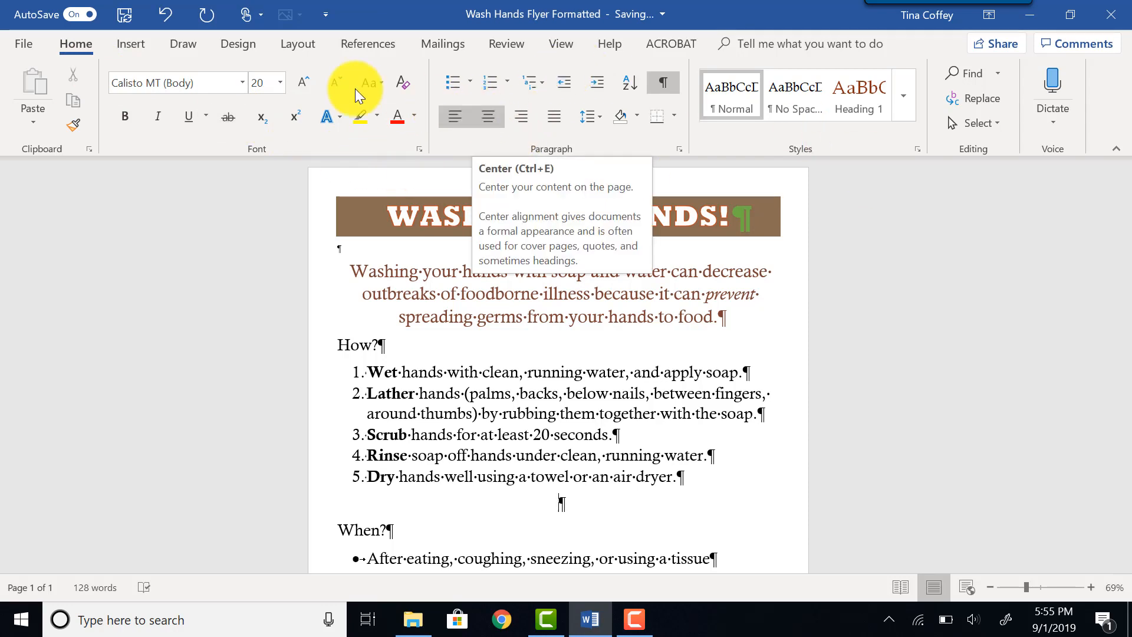
pyautogui.click(139, 46)
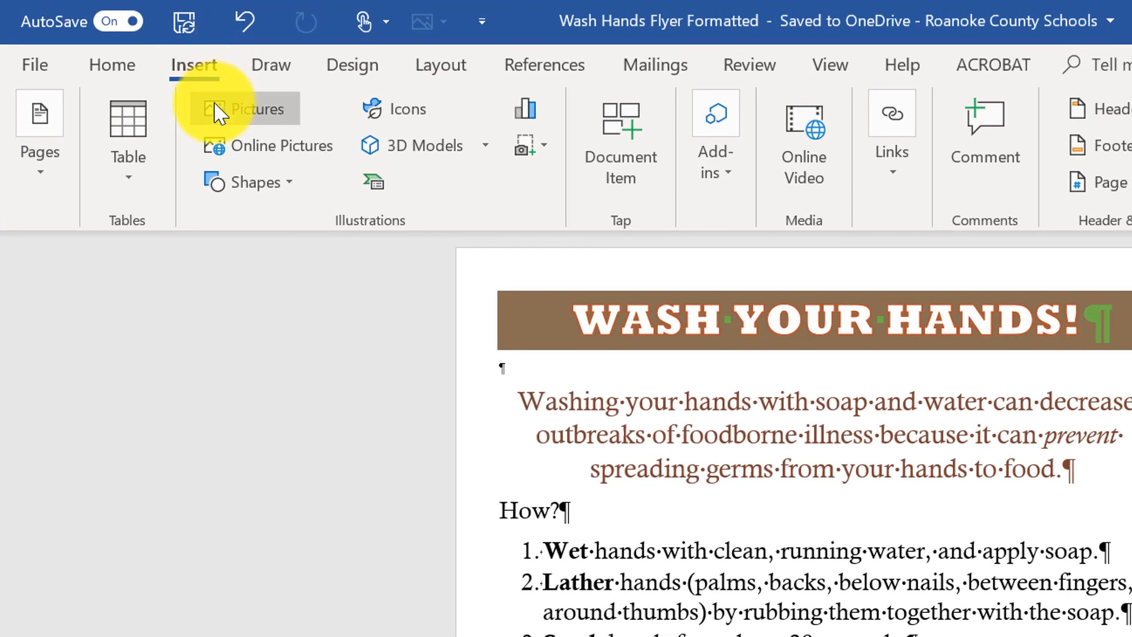
pyautogui.click(259, 120)
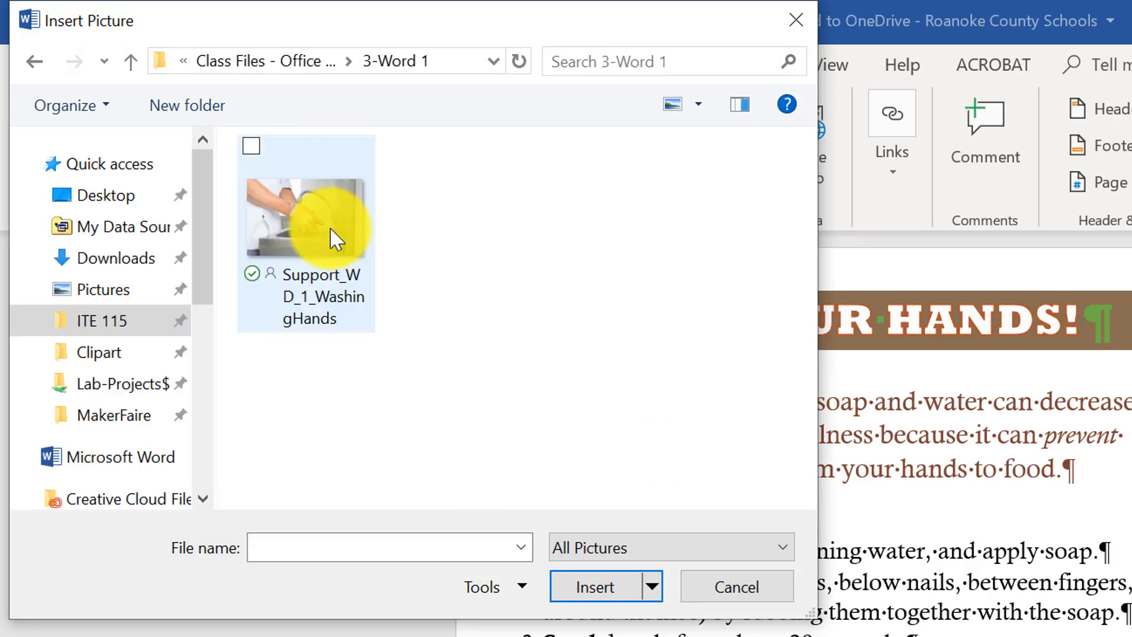
pyautogui.click(330, 230)
pyautogui.click(584, 589)
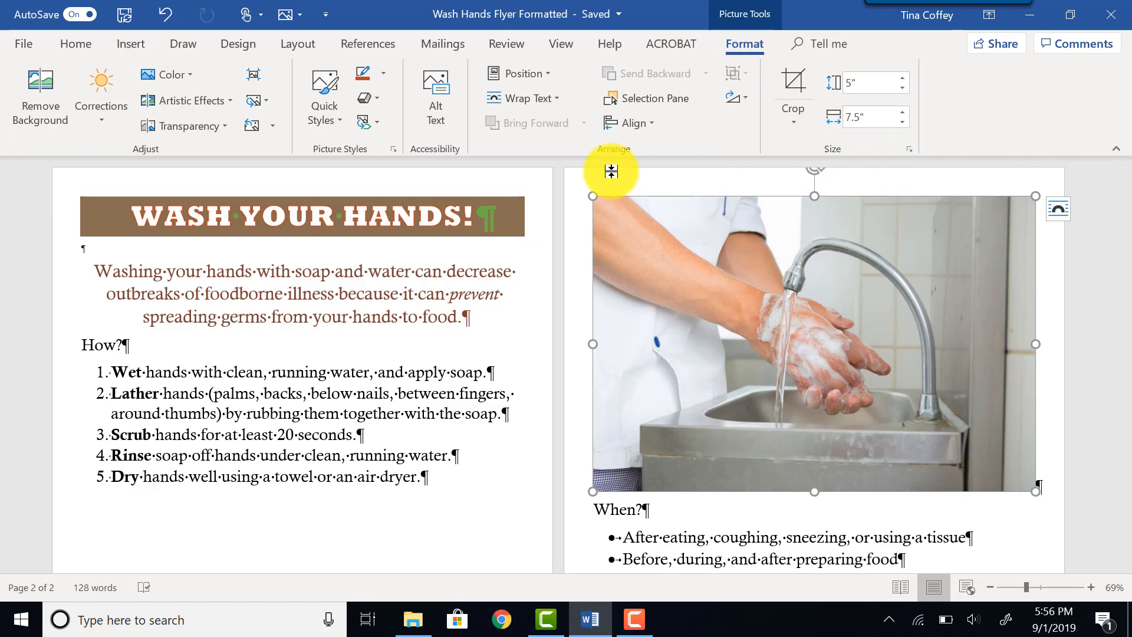
# Step: Try narrowing the inserted picture horizontally without keeping its proportions, and undo that resize
pyautogui.click(432, 337)
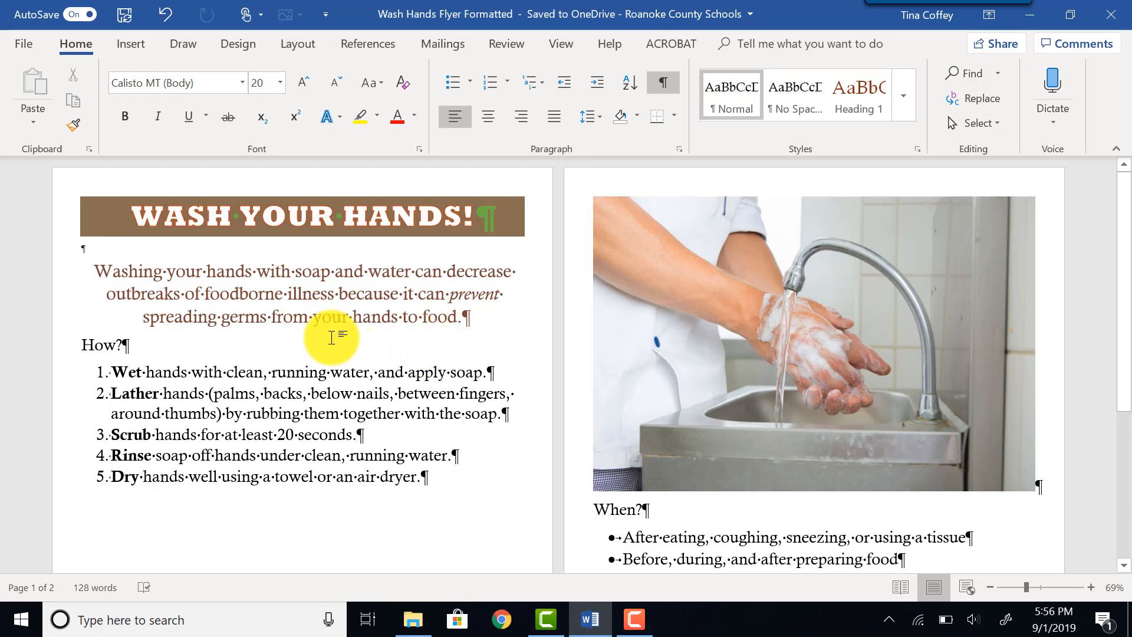
pyautogui.click(751, 296)
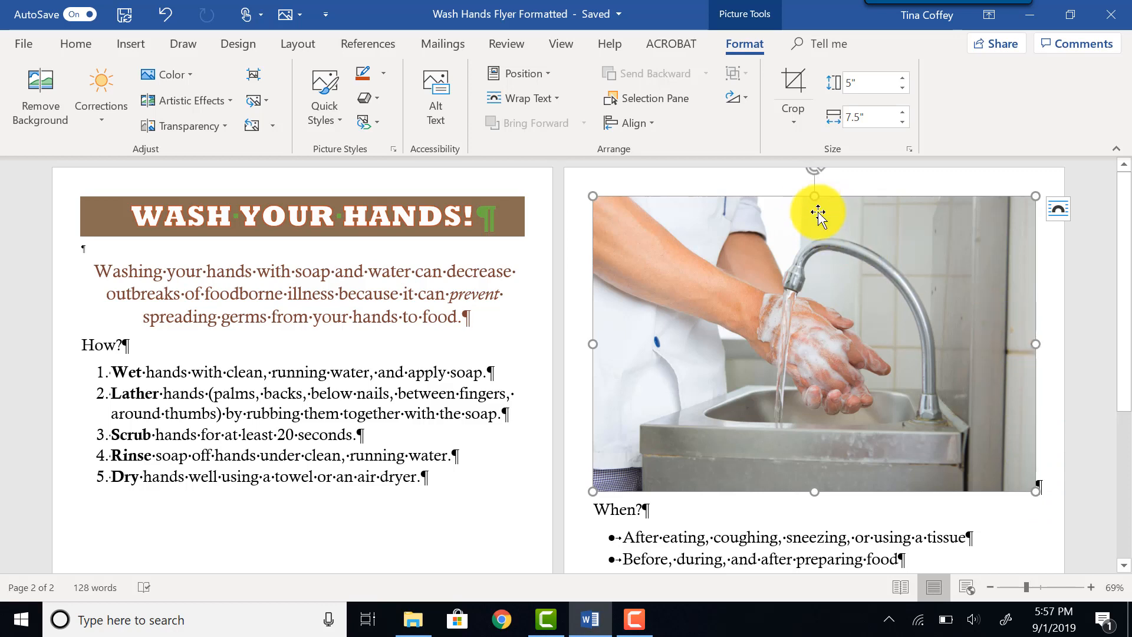
pyautogui.moveTo(1036, 343); pyautogui.dragTo(809, 335)
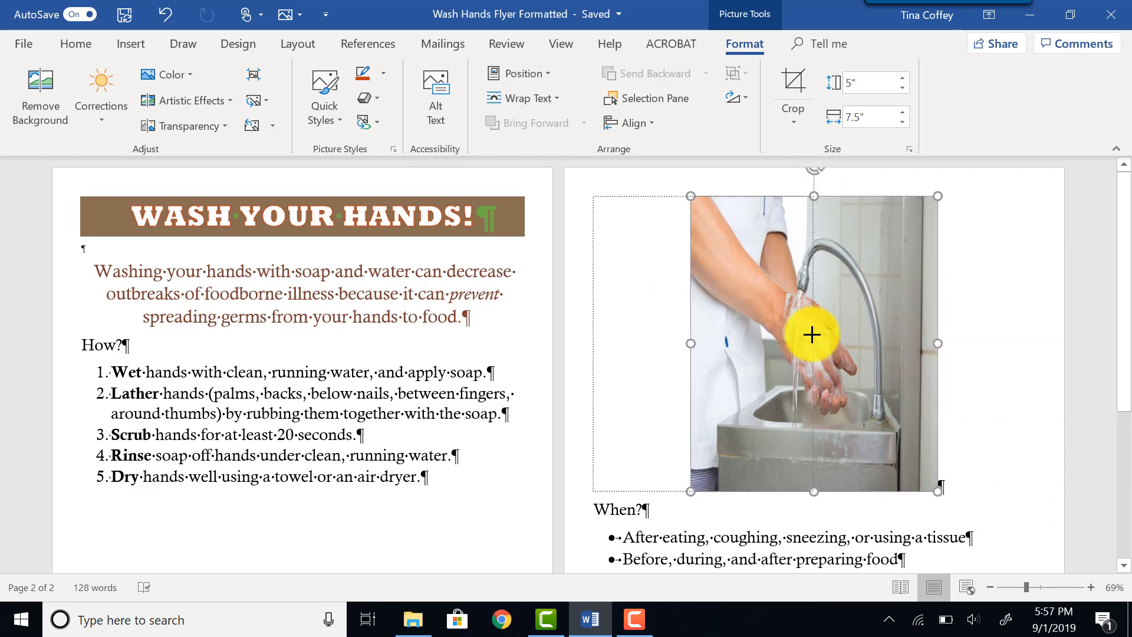
pyautogui.click(166, 14)
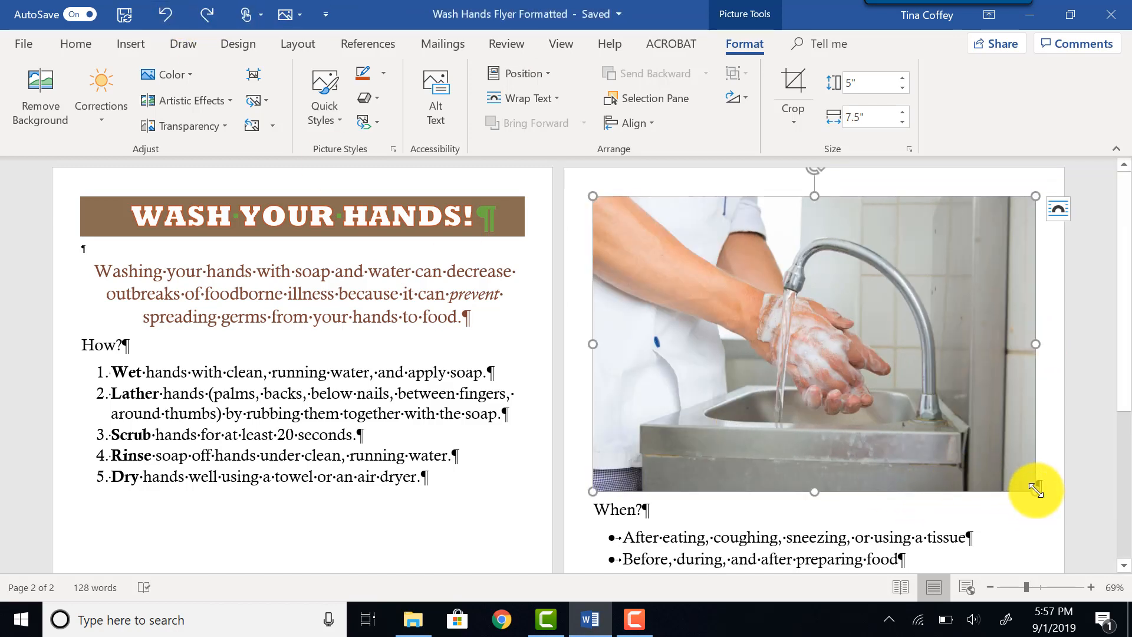
# Step: Scale the handwashing picture down proportionally to 2" high by 3" wide
pyautogui.moveTo(1036, 490); pyautogui.dragTo(885, 366)
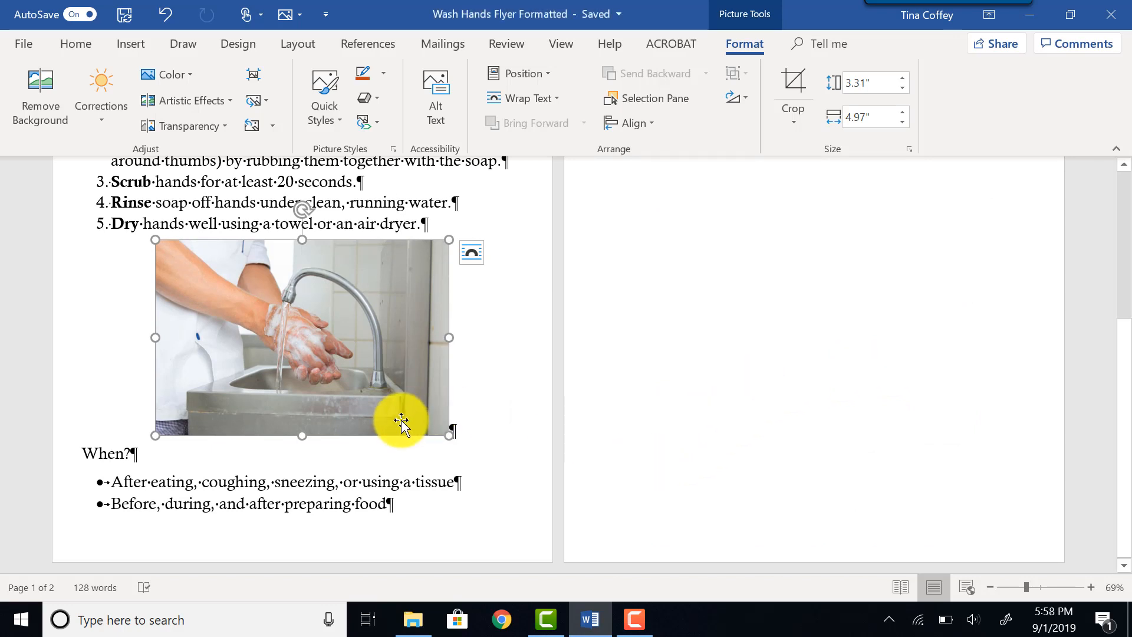
pyautogui.moveTo(446, 434); pyautogui.dragTo(375, 347)
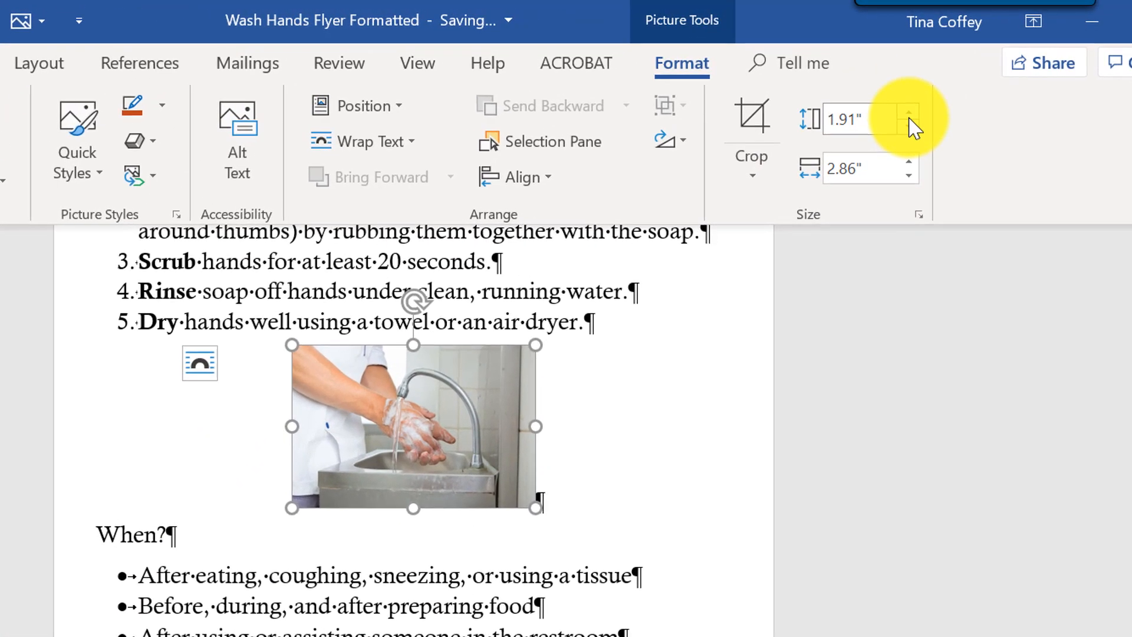
pyautogui.click(902, 78)
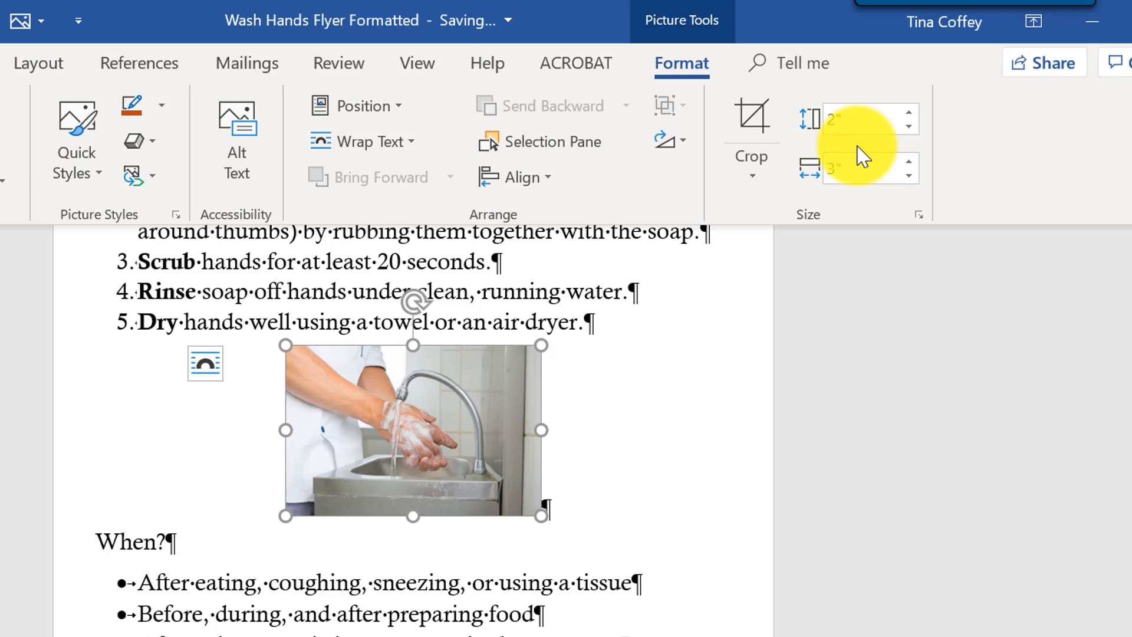
pyautogui.scroll(1, 862, 156)
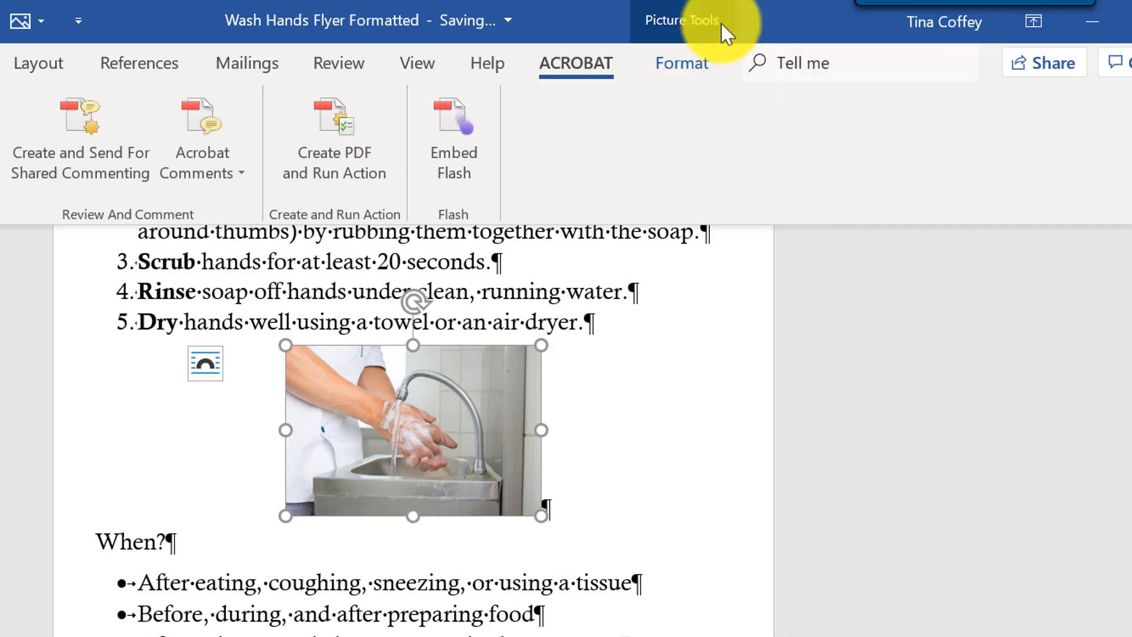
pyautogui.click(698, 27)
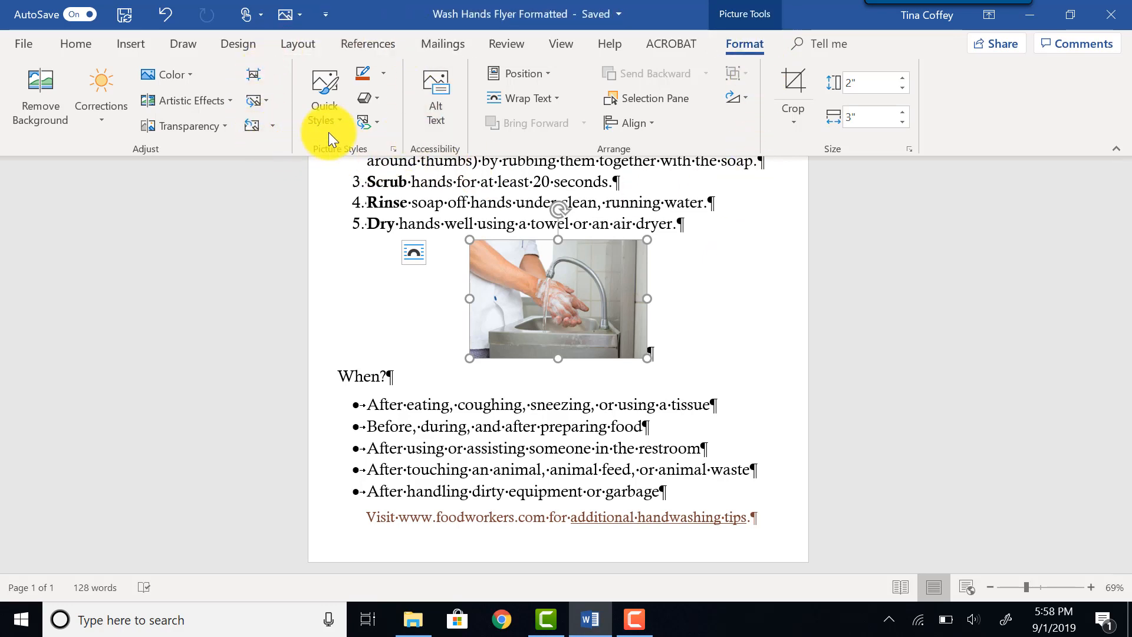
# Step: Give the picture the white-framed style with snipped diagonal corners and add a perspective shadow cast to its left
pyautogui.click(335, 118)
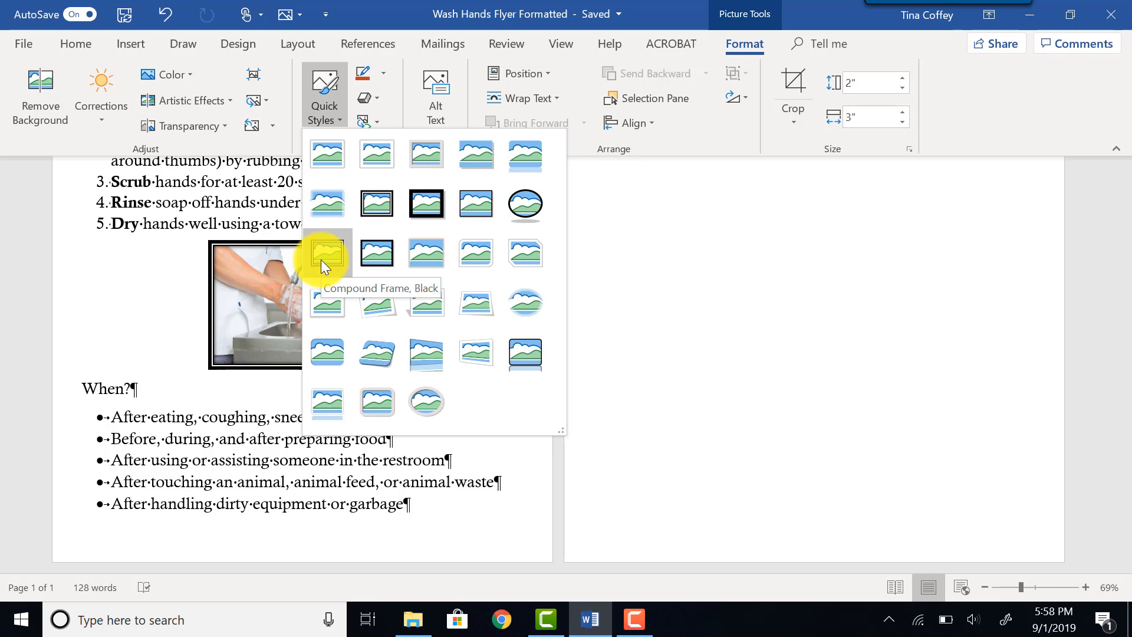
pyautogui.click(504, 265)
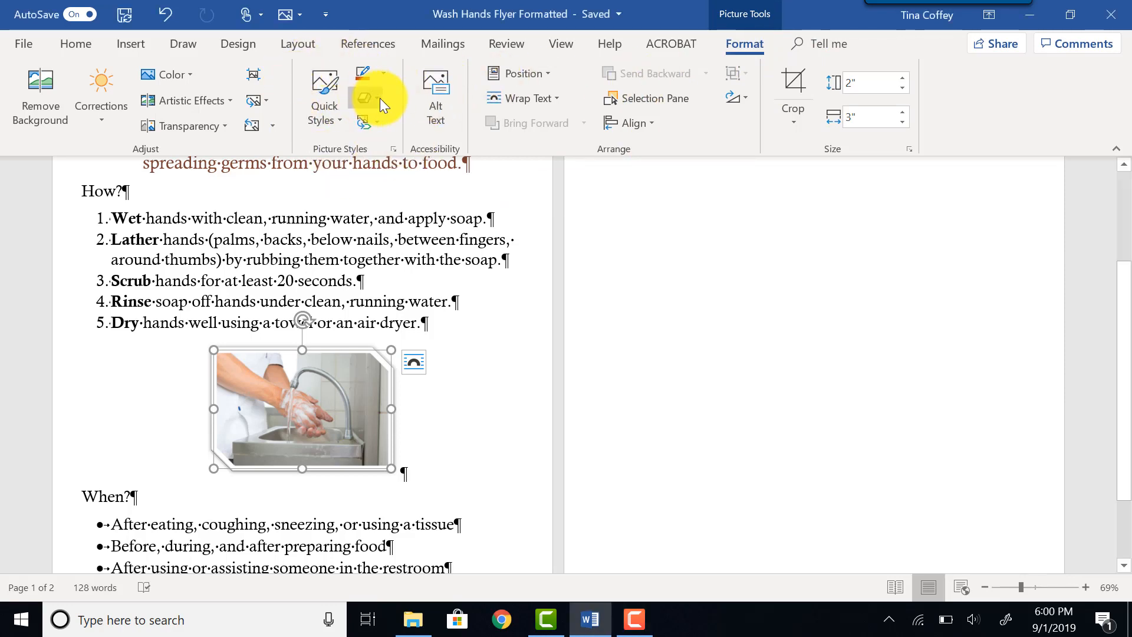
pyautogui.click(376, 98)
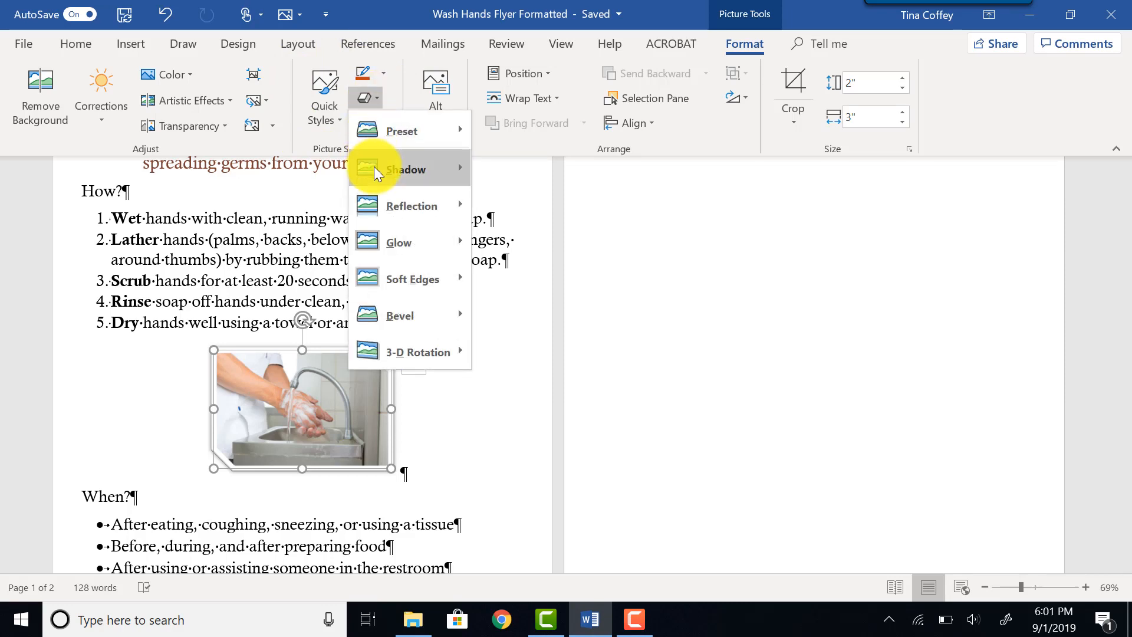
pyautogui.moveTo(374, 169)
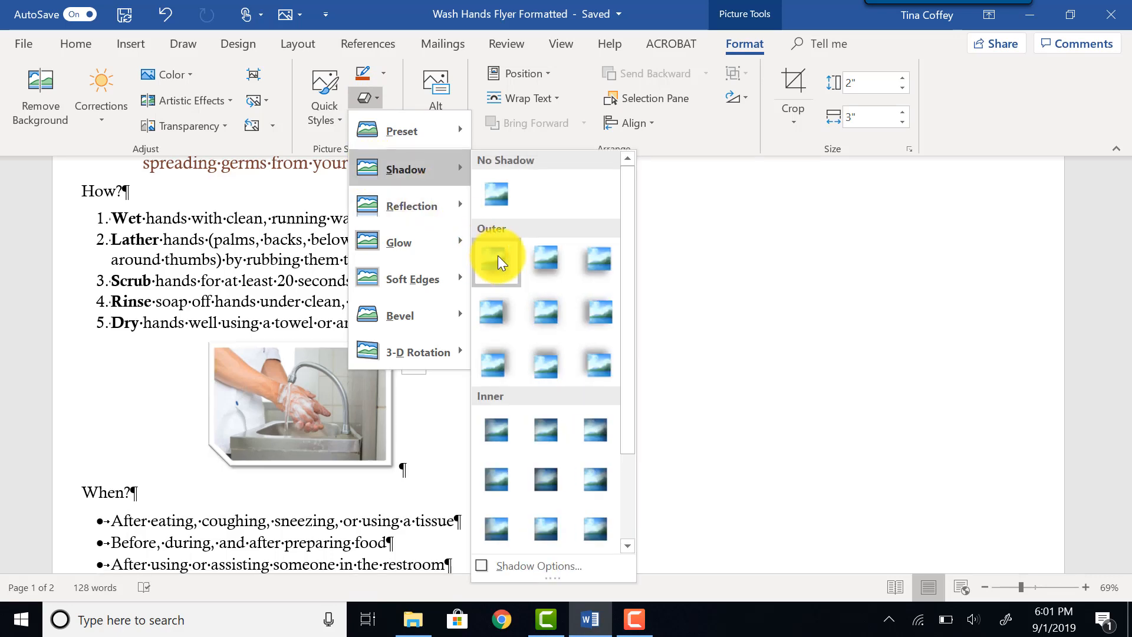
pyautogui.scroll(-2, 542, 371)
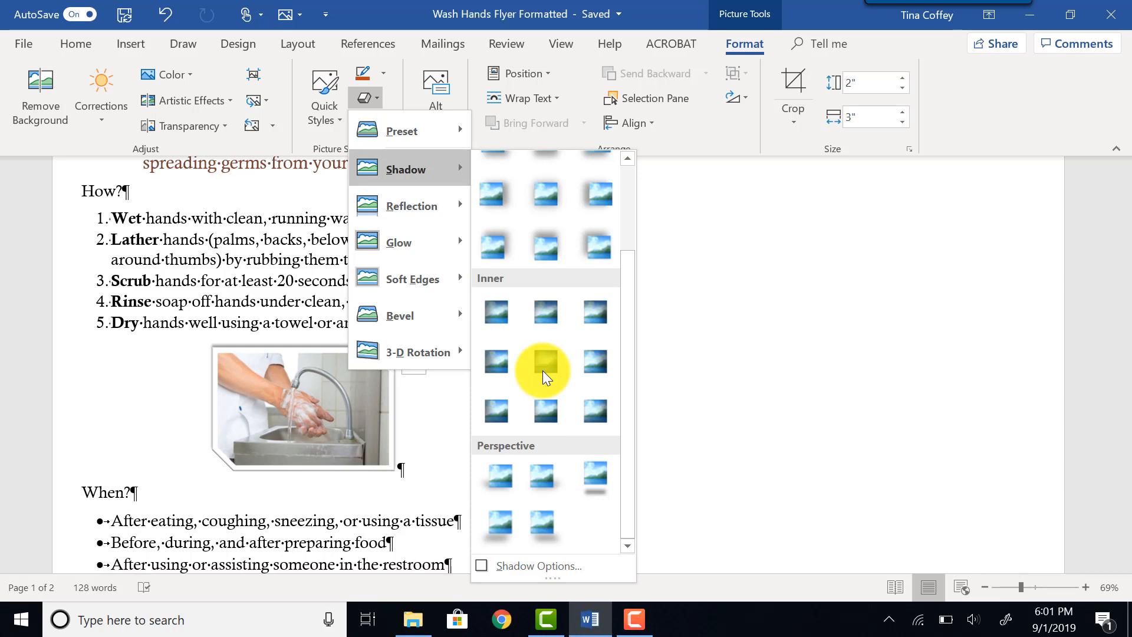
pyautogui.click(493, 487)
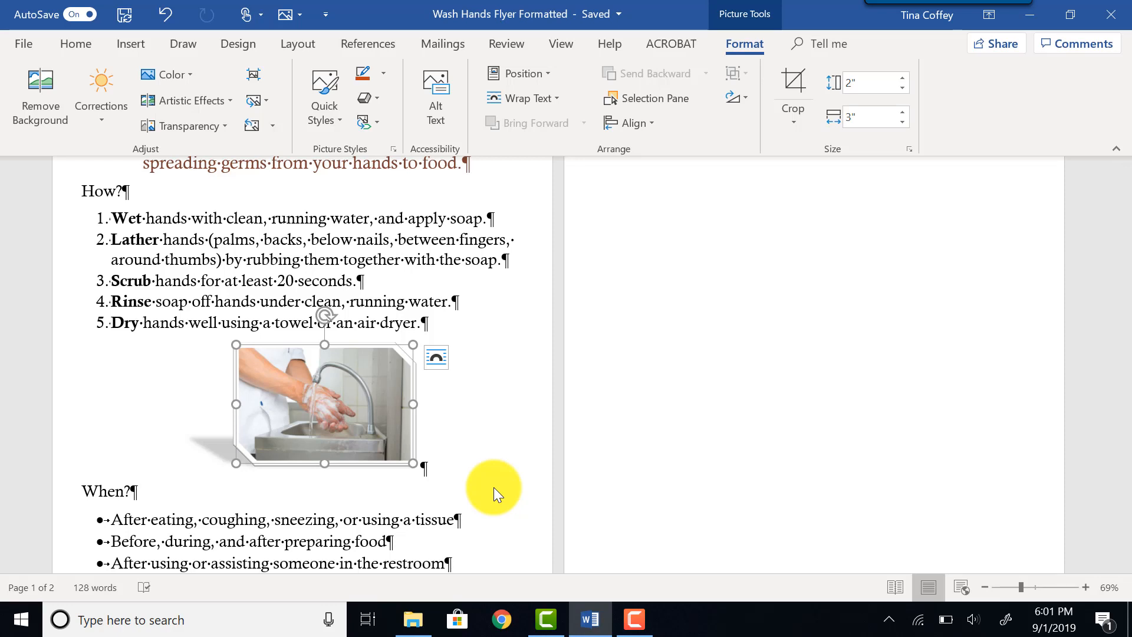
# Step: Deselect the picture and change the document's theme colors to Blue II
pyautogui.scroll(3, 489, 493)
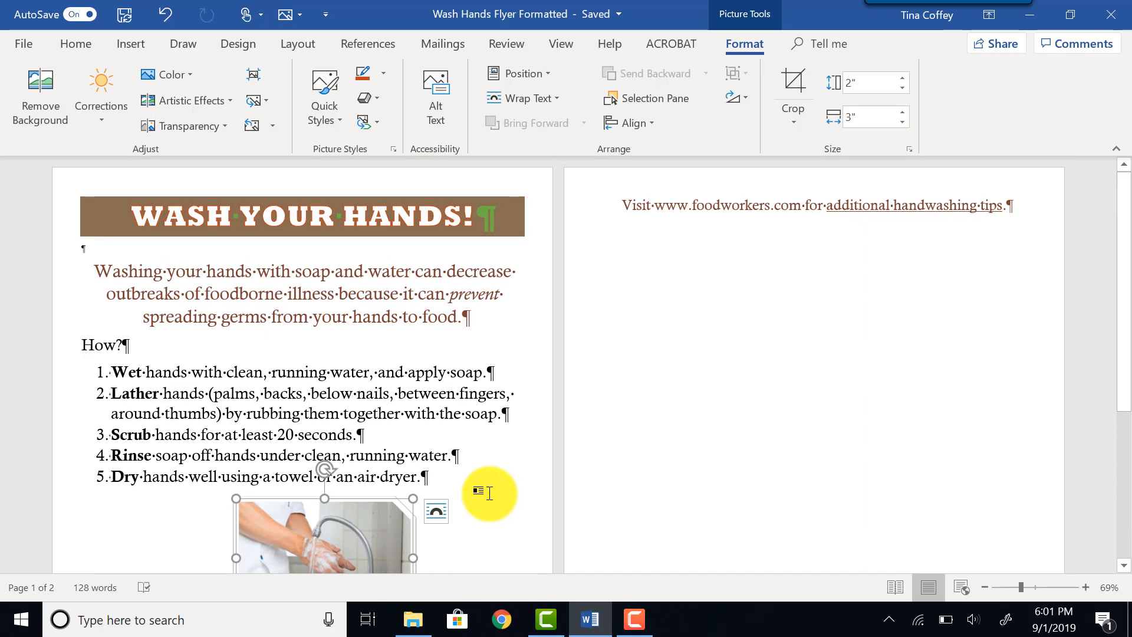
pyautogui.scroll(-1, 489, 493)
pyautogui.scroll(1, 489, 493)
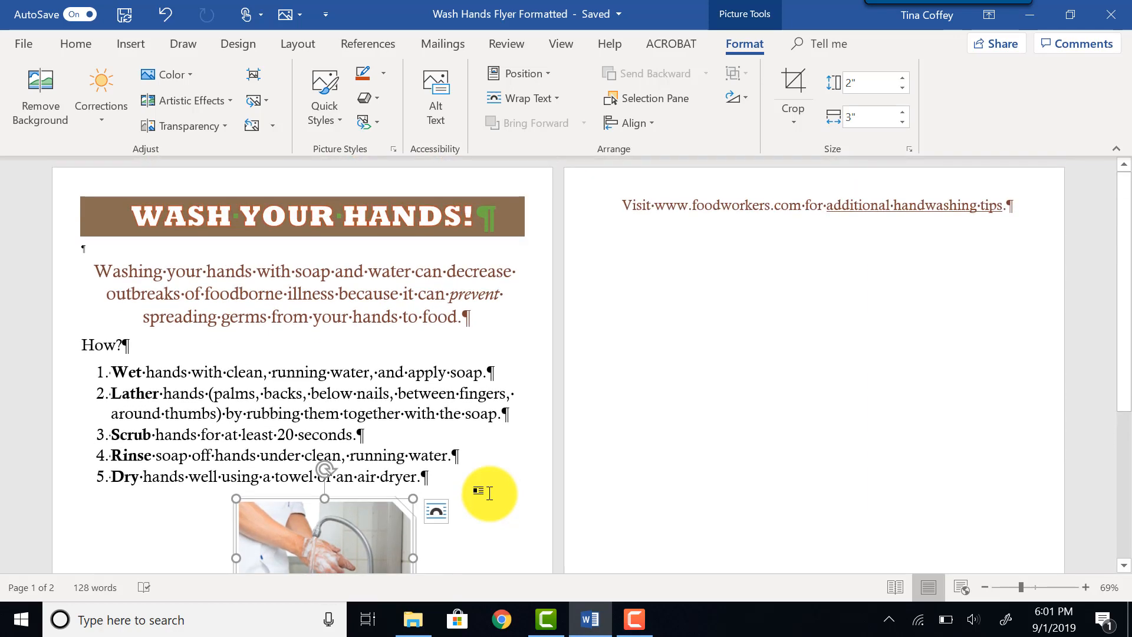
pyautogui.click(493, 463)
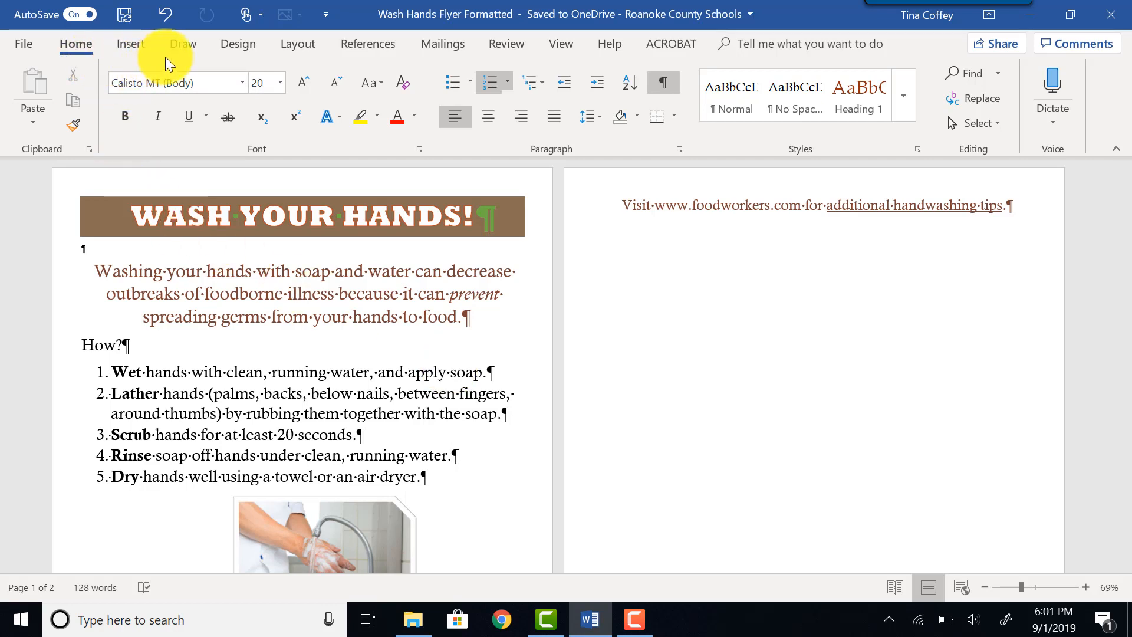
pyautogui.click(245, 46)
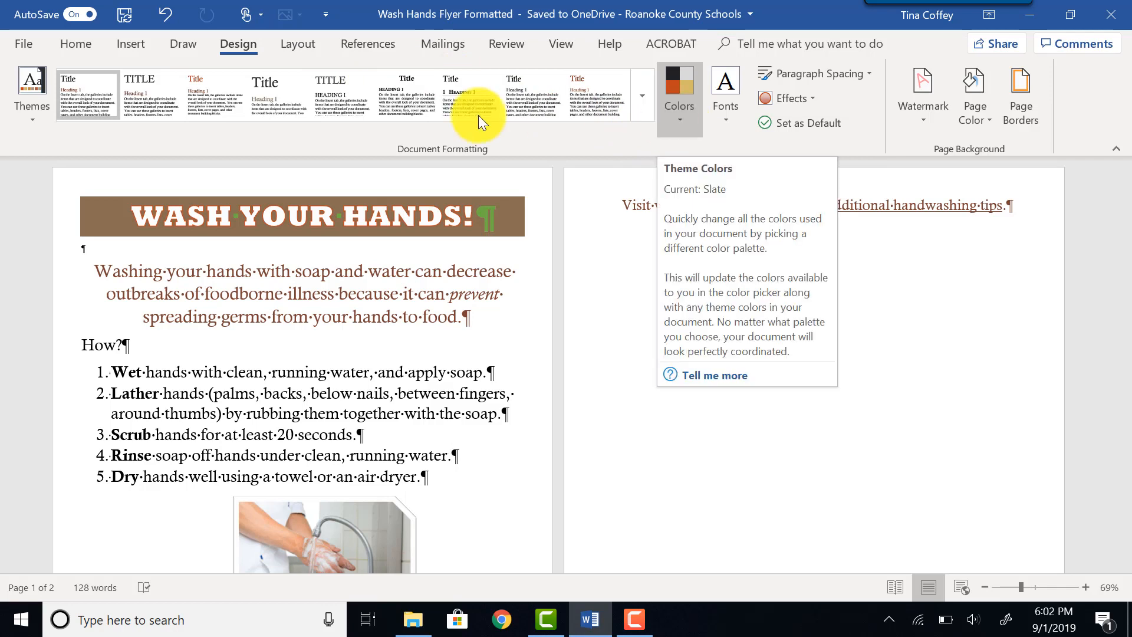
pyautogui.click(669, 118)
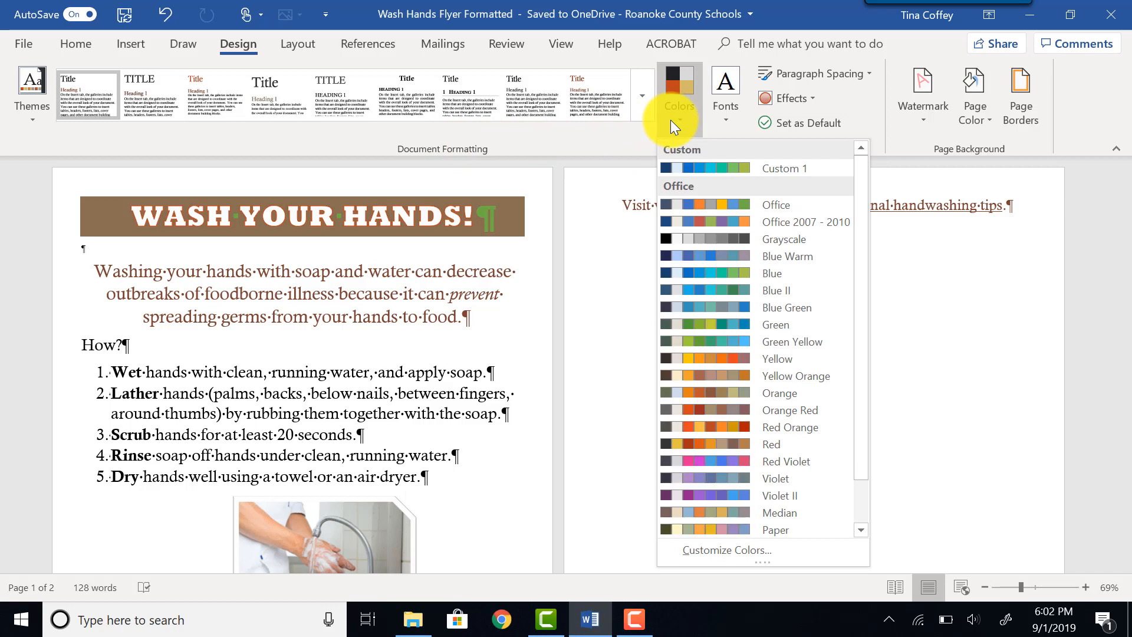
pyautogui.click(716, 292)
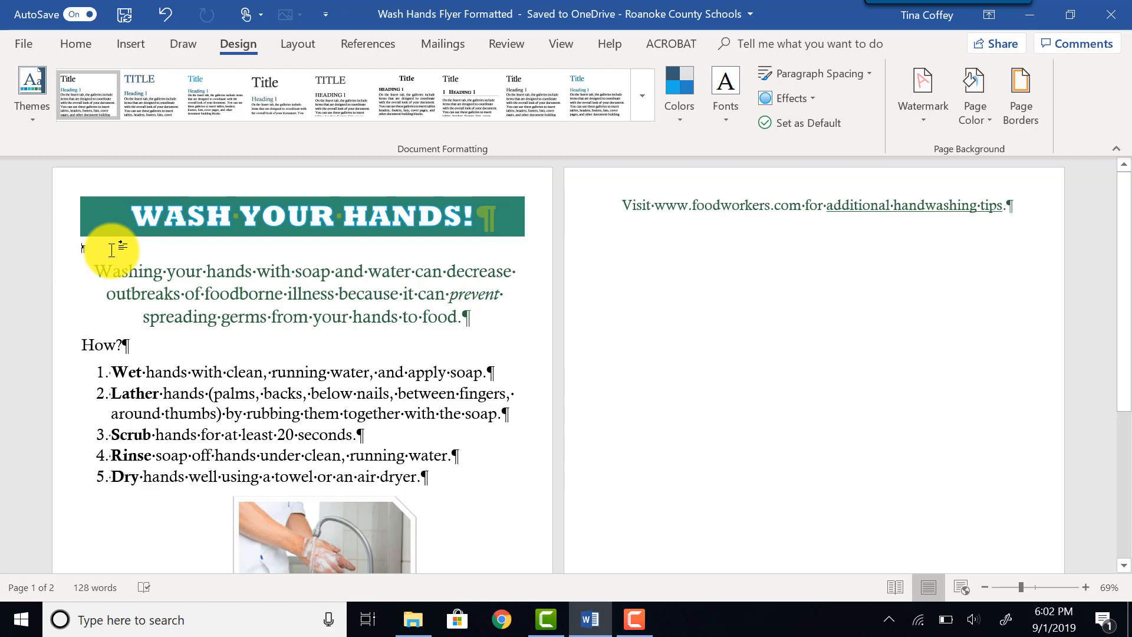
# Step: Delete the blank paragraph between the title and the introductory text so the flyer fits on one page
pyautogui.press('Delete')
pyautogui.scroll(-4, 588, 345)
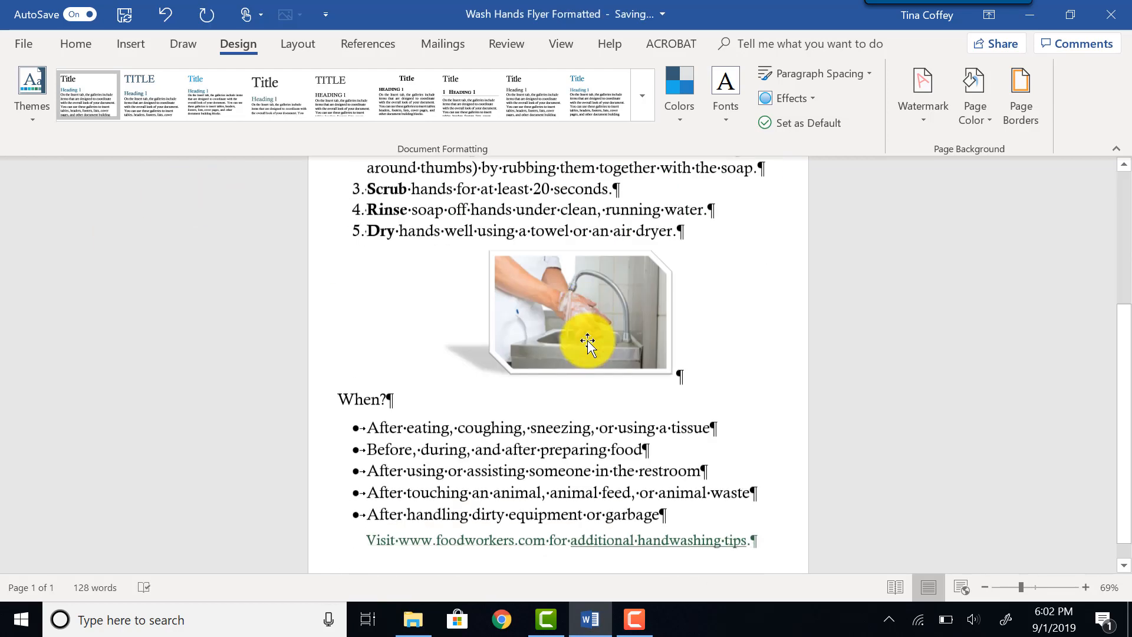
pyautogui.scroll(4, 588, 336)
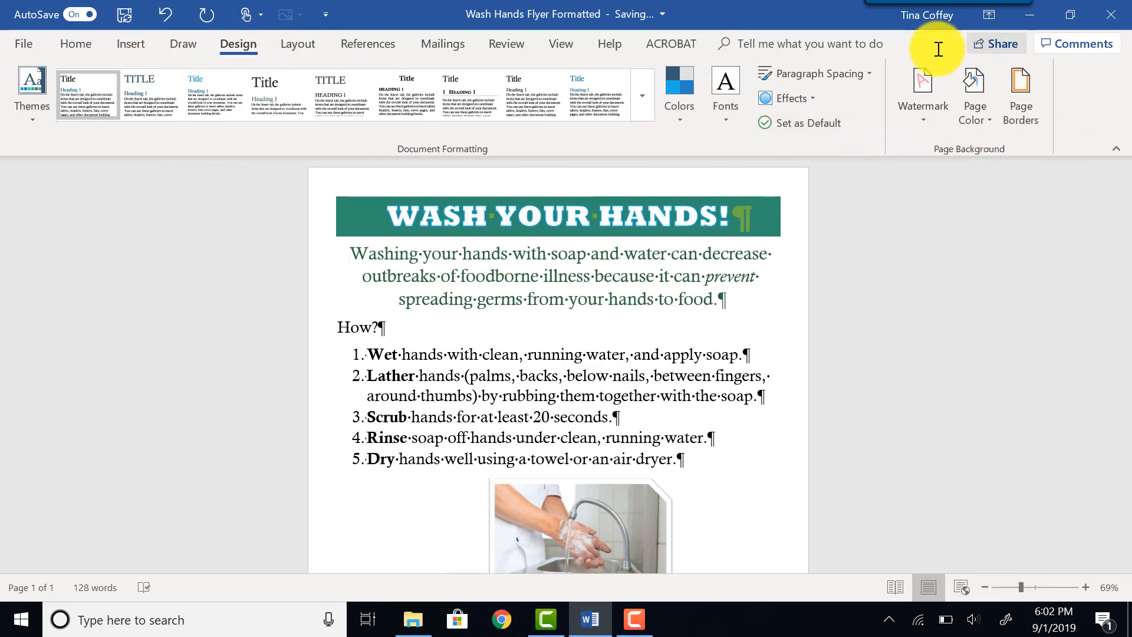
# Step: Add a 3 pt box page border to the whole document, using the banded dark-to-light line style in dark teal
pyautogui.click(1027, 116)
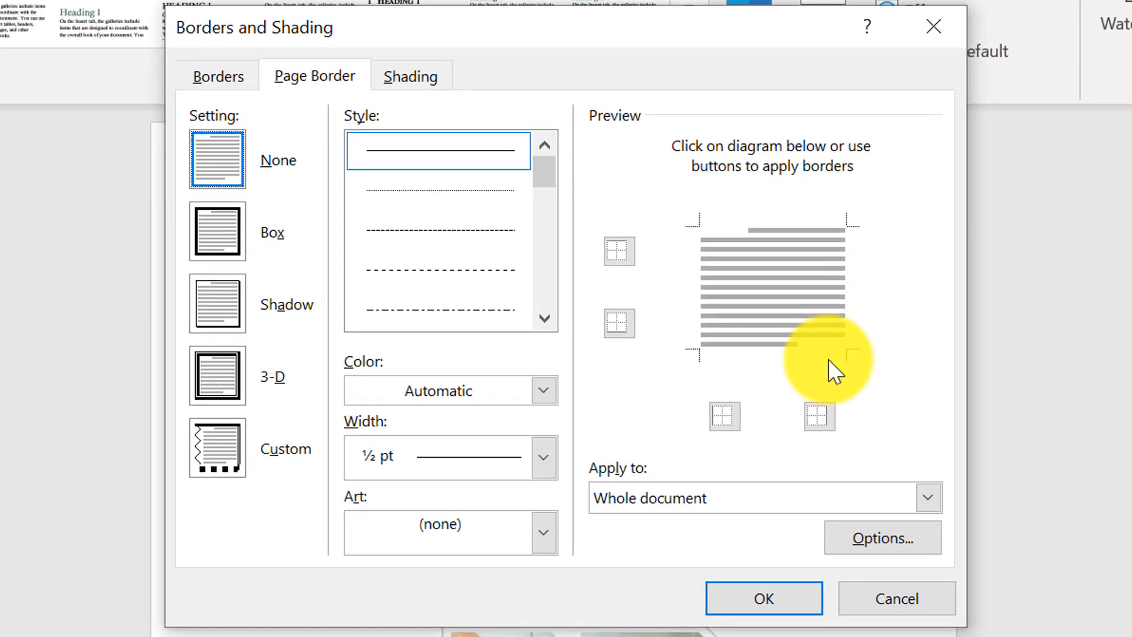
pyautogui.moveTo(552, 176); pyautogui.dragTo(563, 277)
pyautogui.click(496, 313)
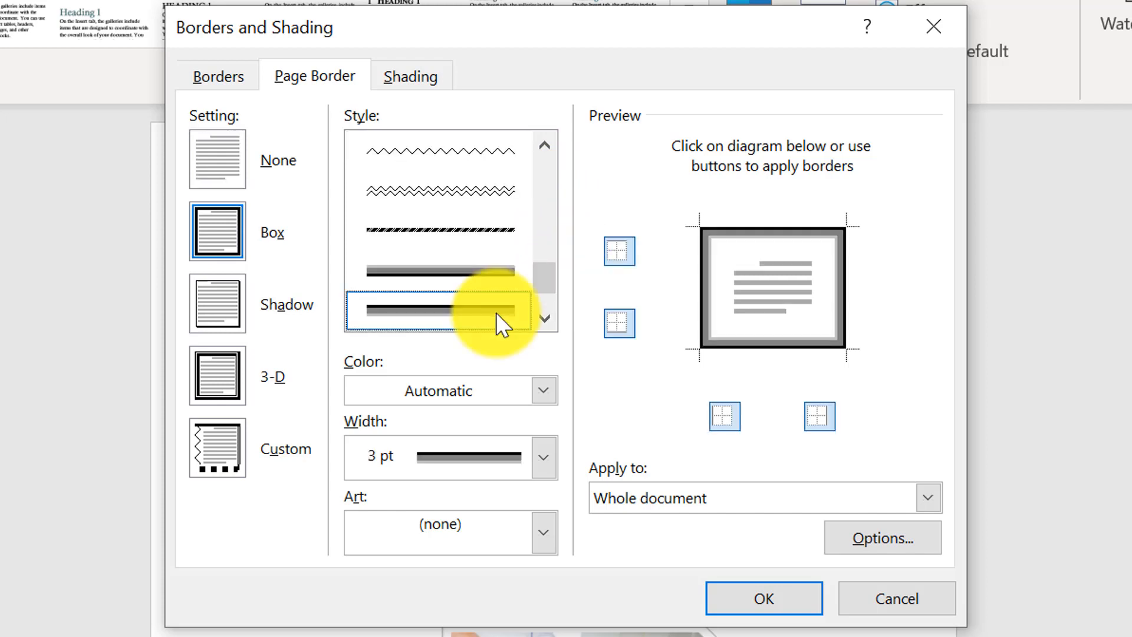
pyautogui.click(544, 390)
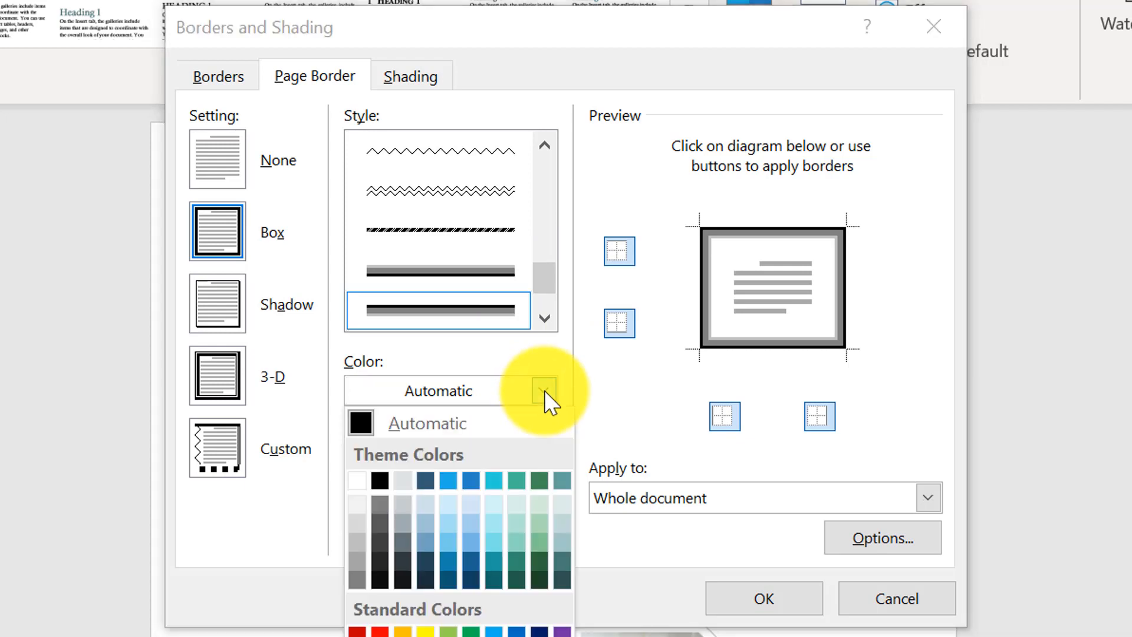
pyautogui.click(494, 557)
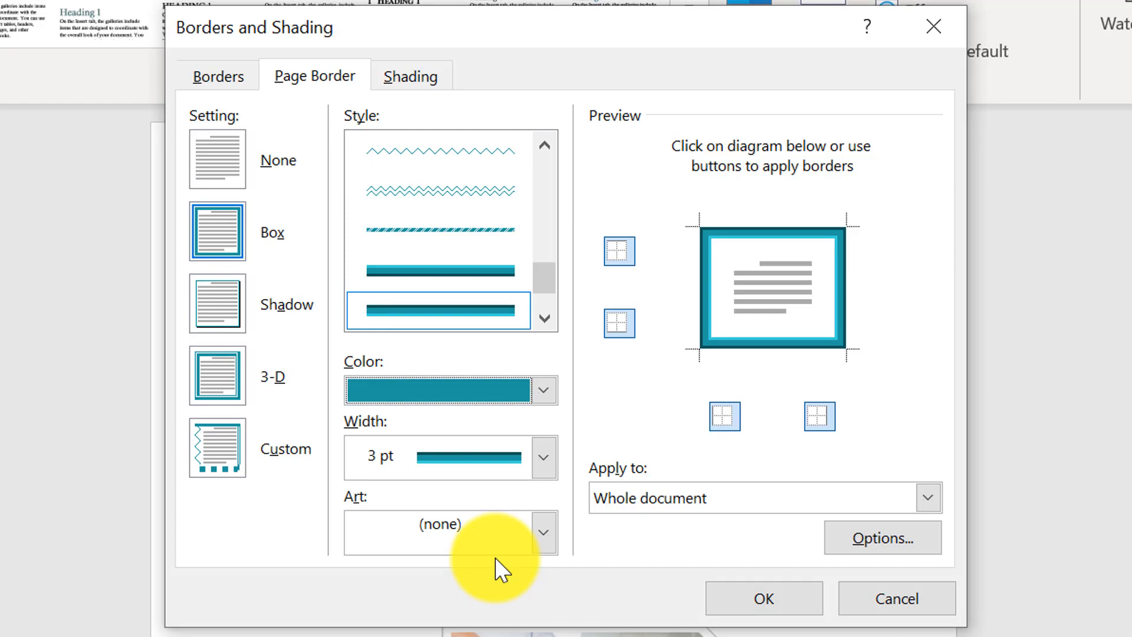
pyautogui.click(791, 596)
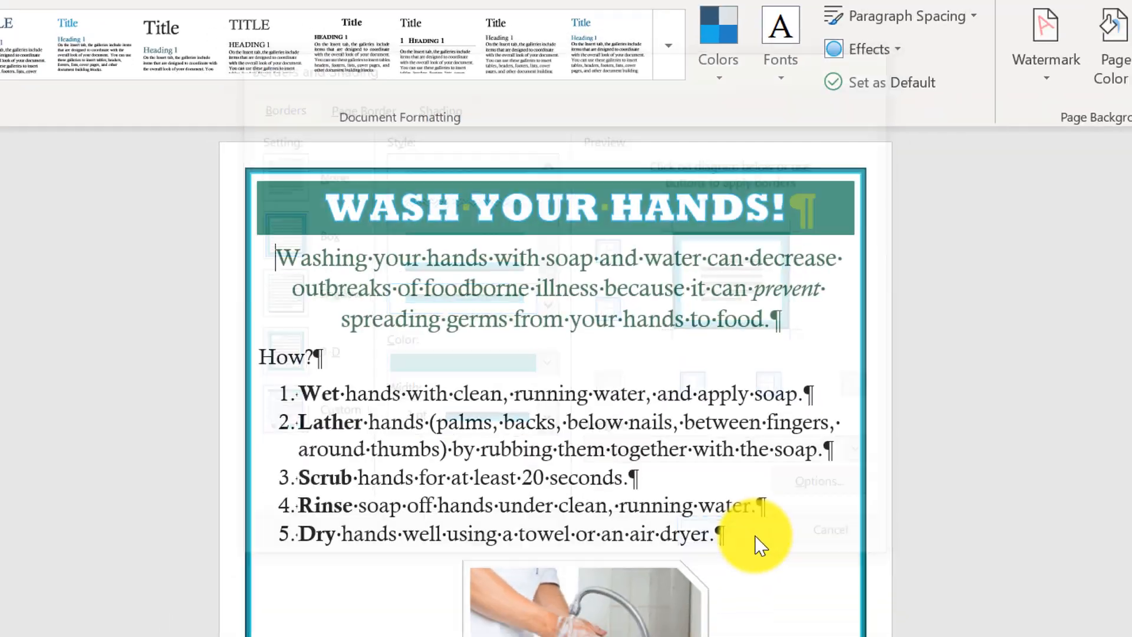
pyautogui.scroll(-5, 767, 554)
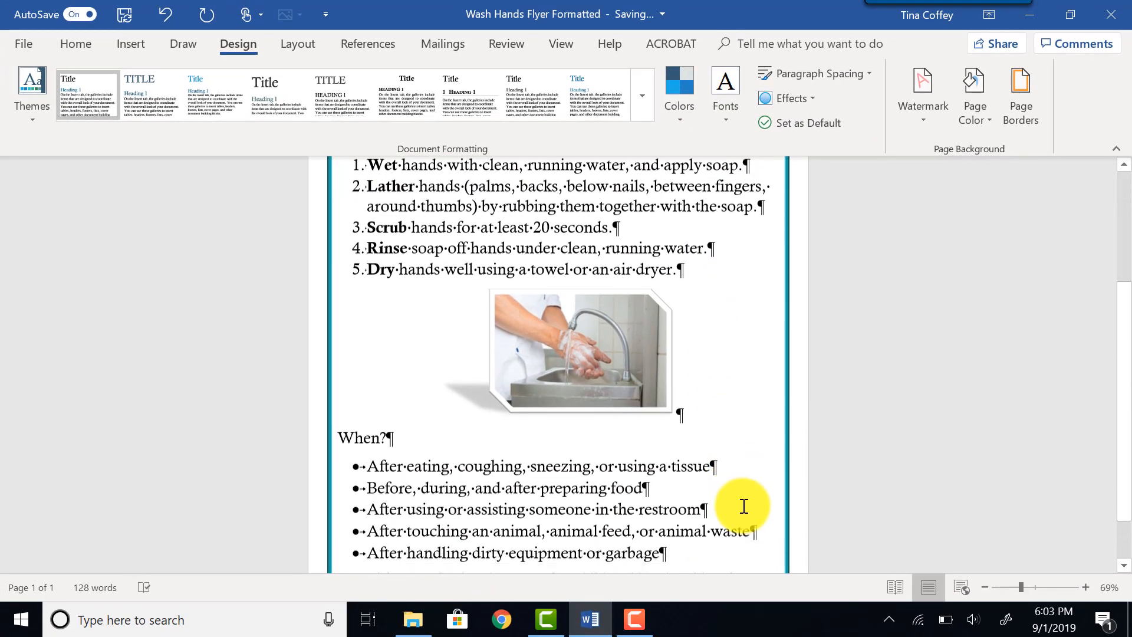
pyautogui.scroll(5, 745, 510)
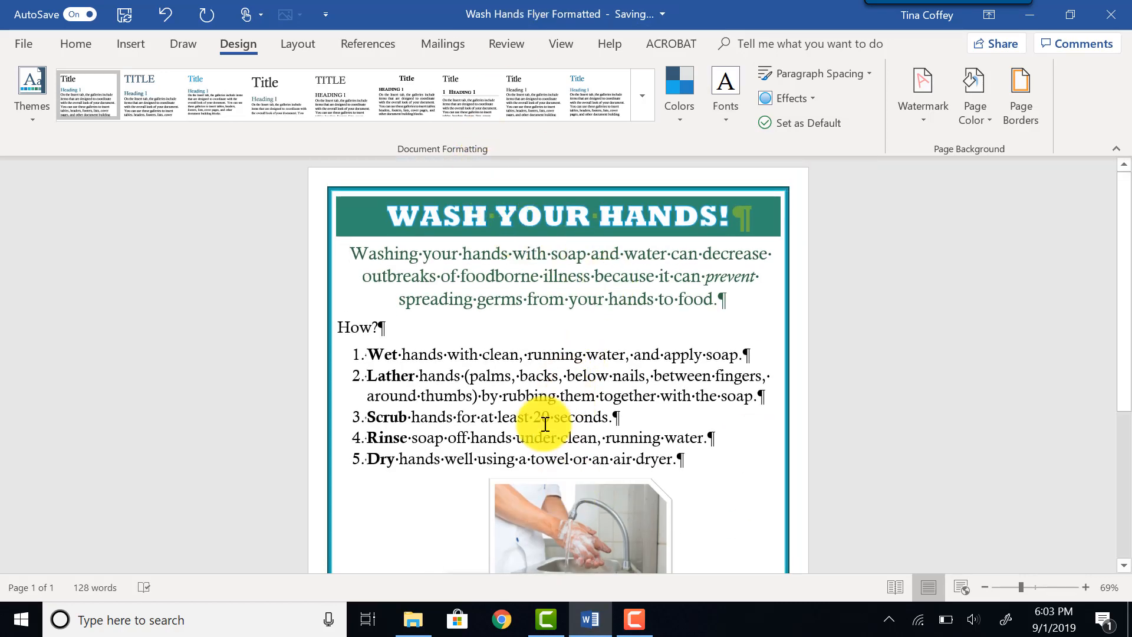
# Step: Set the spacing after the introductory paragraph below the title to 0 pt
pyautogui.scroll(-5, 446, 355)
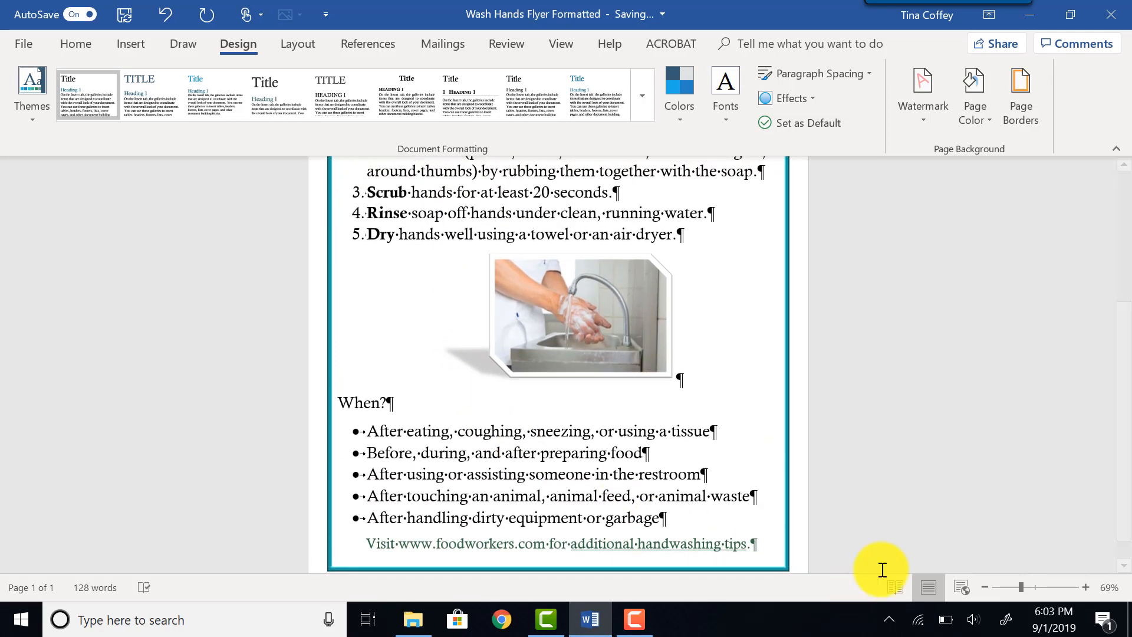
pyautogui.click(1007, 586)
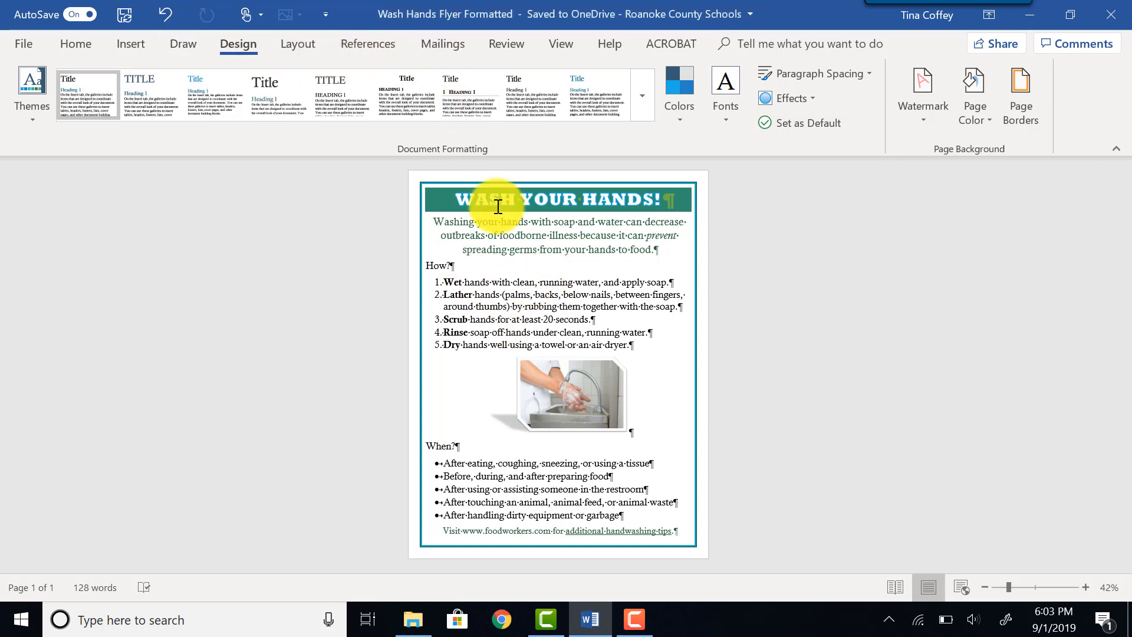
pyautogui.click(300, 44)
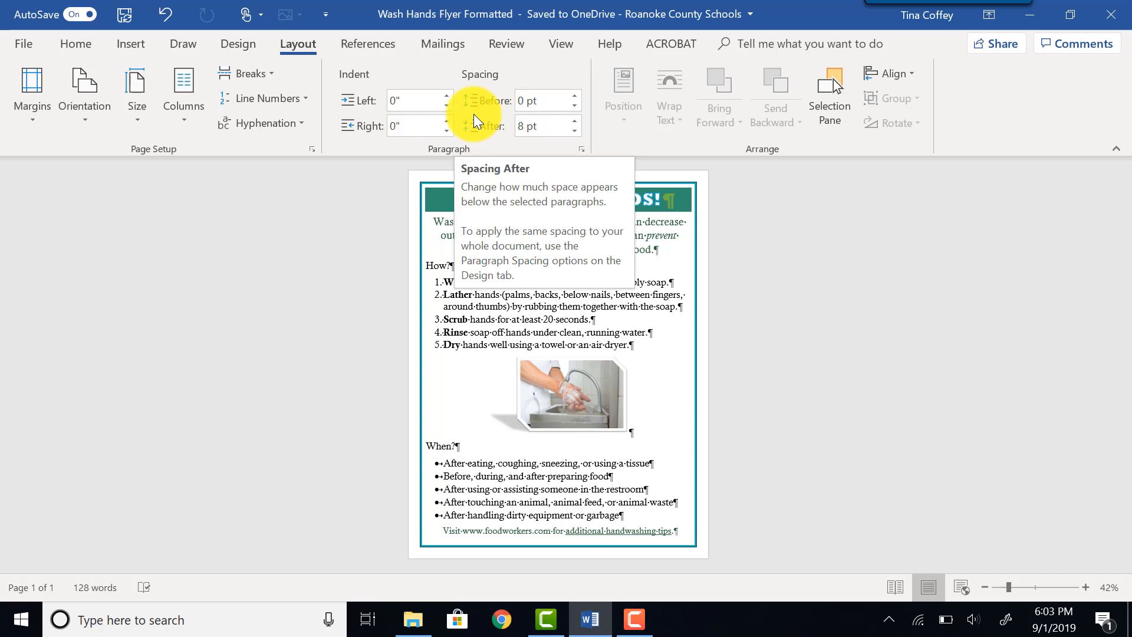
pyautogui.click(574, 131)
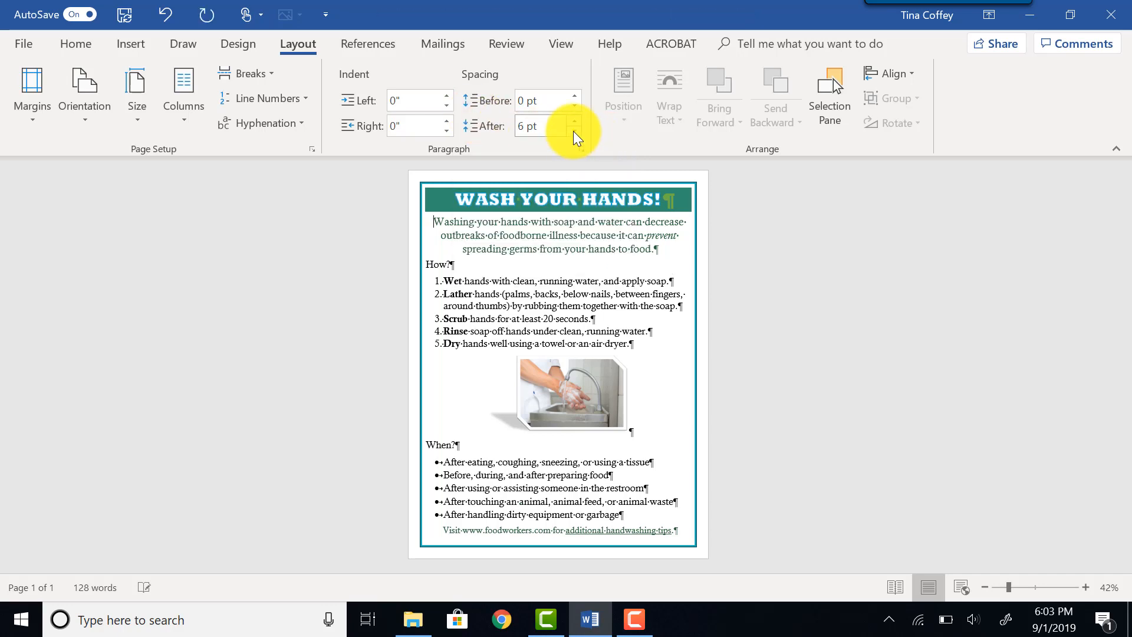
pyautogui.click(573, 131)
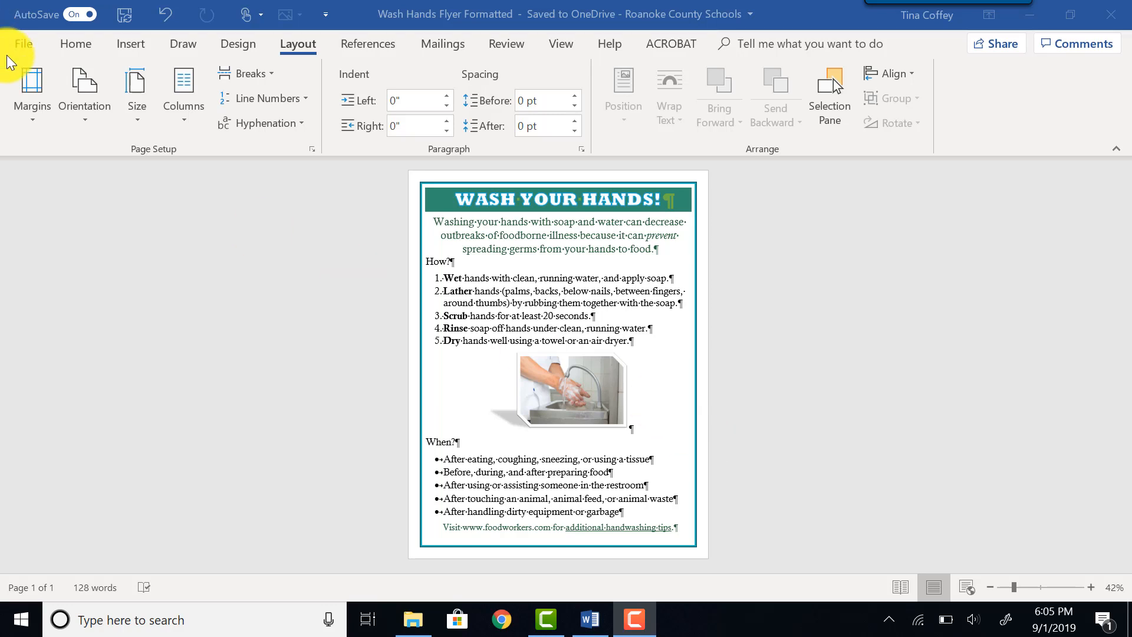
# Step: Add the comment "ITE 115 Assignment" to the document properties and save the flyer
pyautogui.click(24, 47)
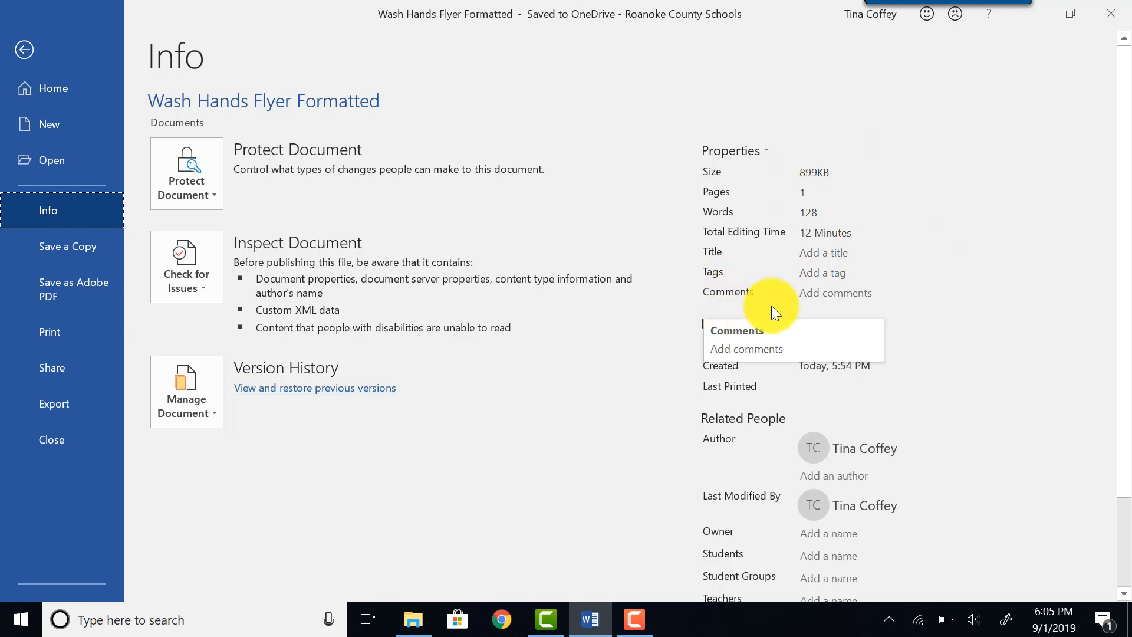
pyautogui.click(860, 297)
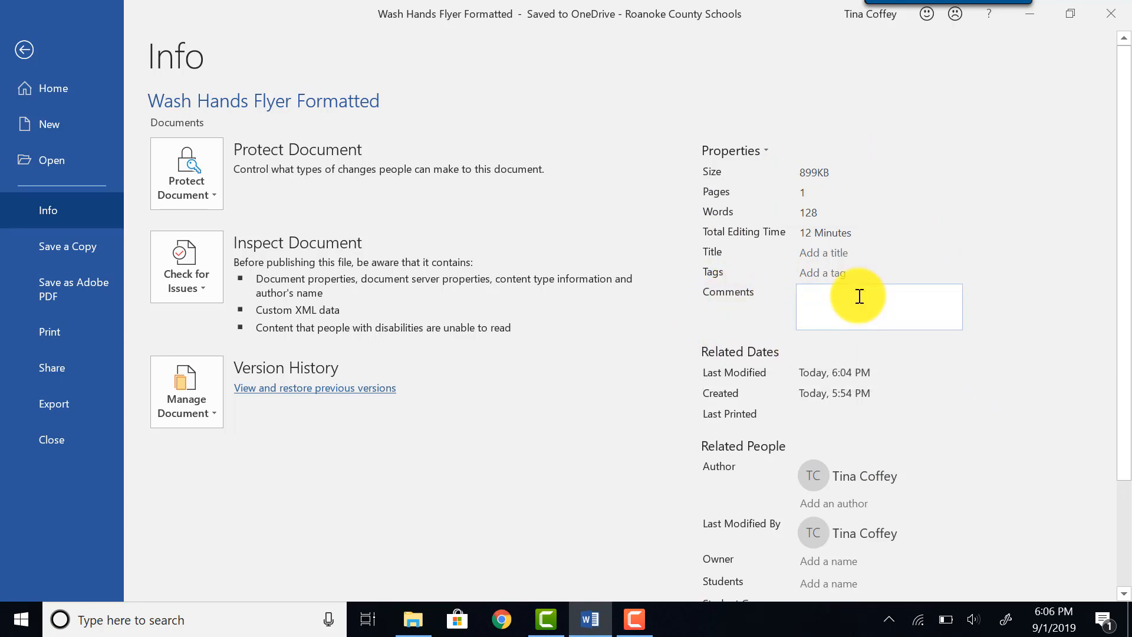
pyautogui.write('CITE 115 Assignment')
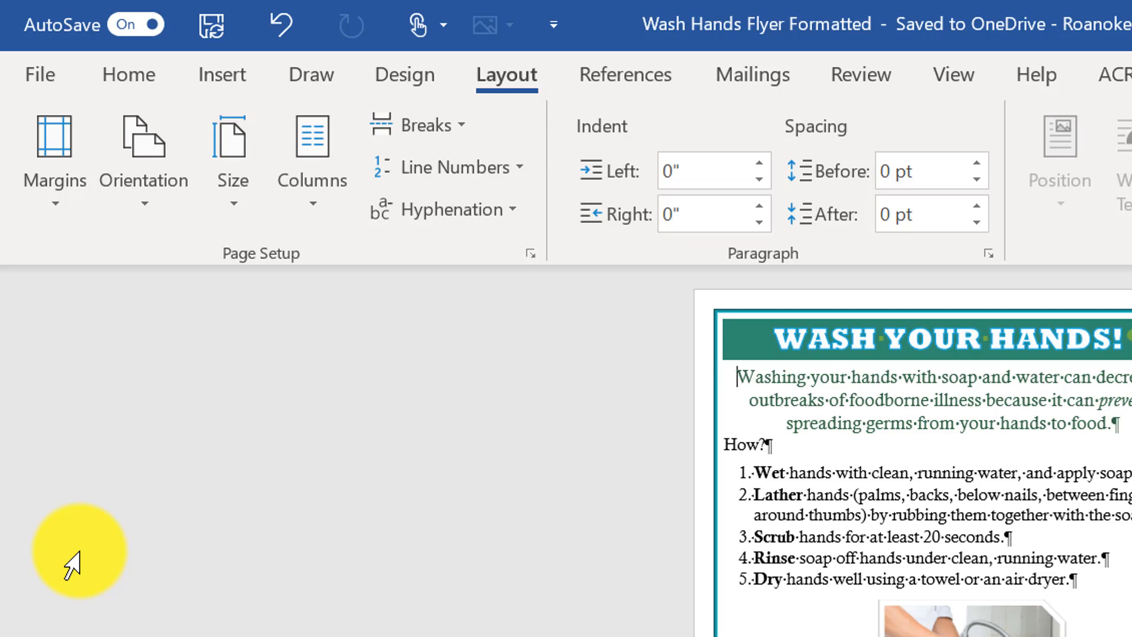
pyautogui.click(205, 32)
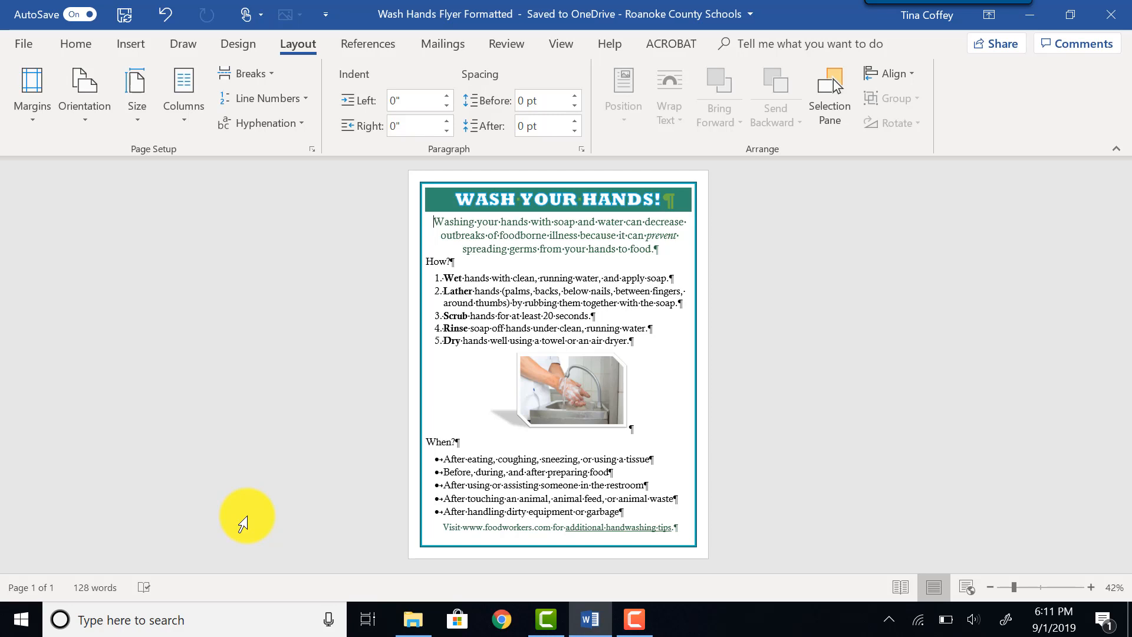
# Step: Close the flyer and reopen Wash Hands Flyer Formatted from the 3-Word 1 folder
pyautogui.click(28, 45)
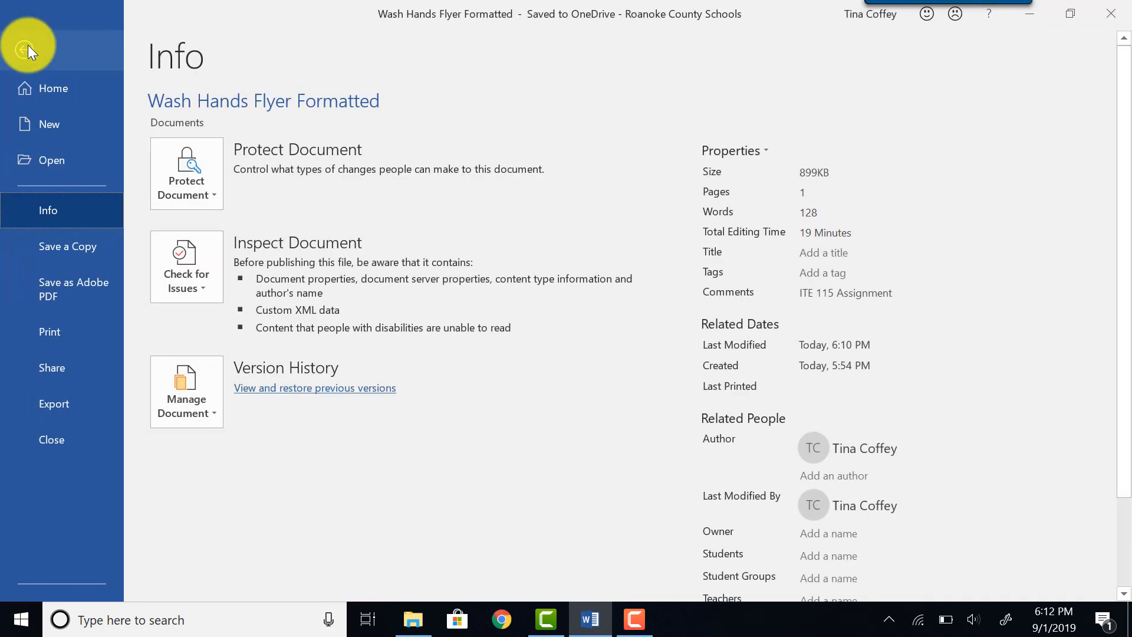
pyautogui.click(49, 442)
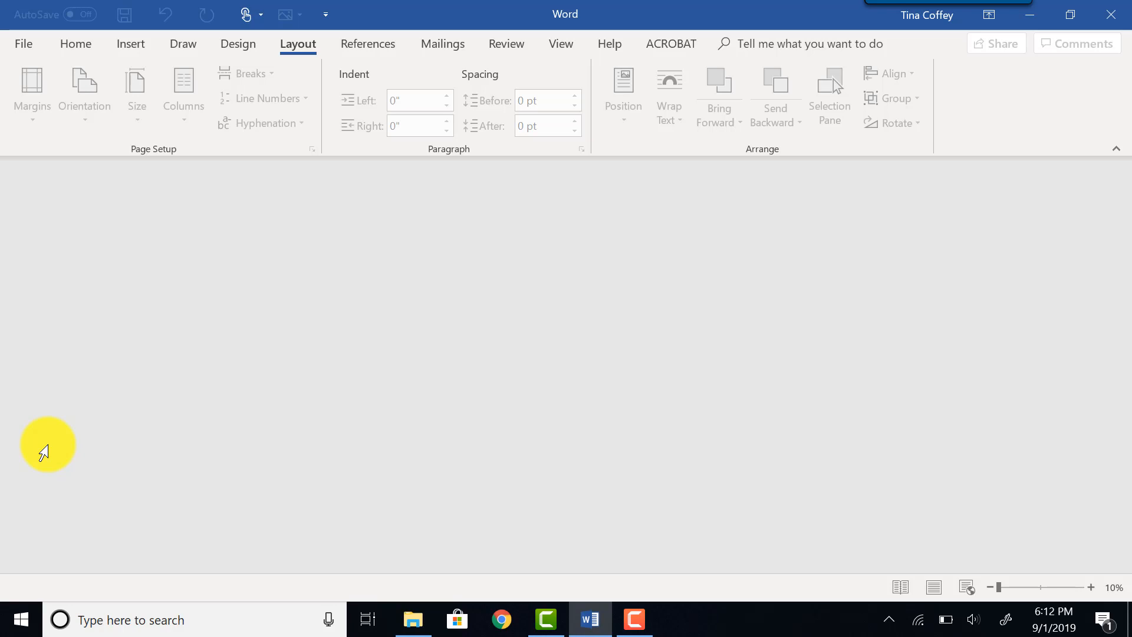
pyautogui.click(29, 49)
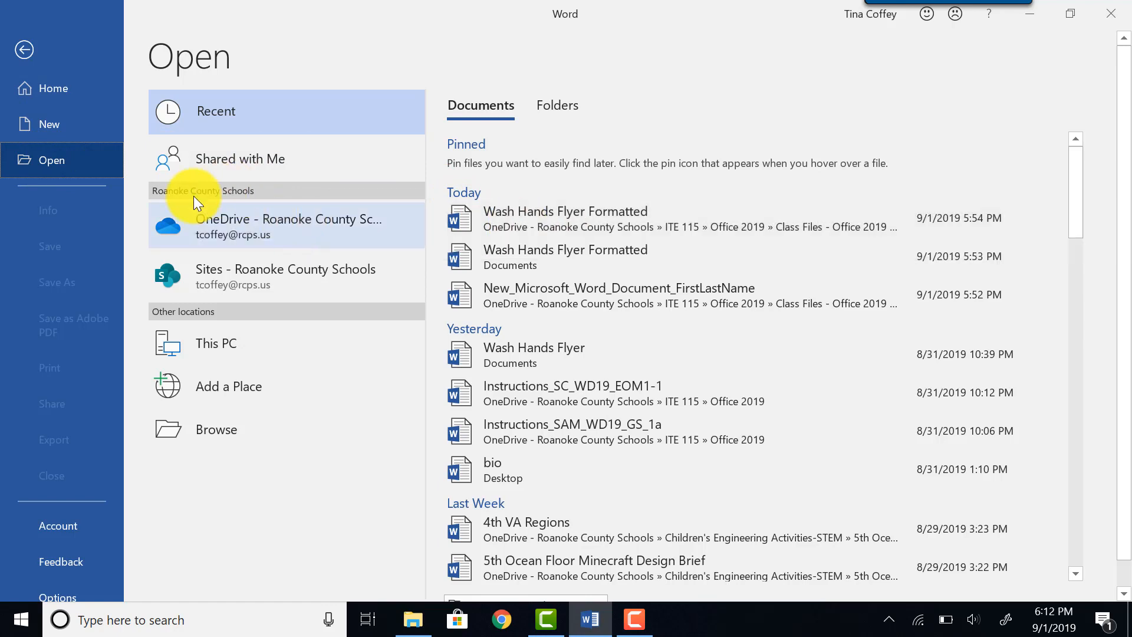
pyautogui.click(52, 157)
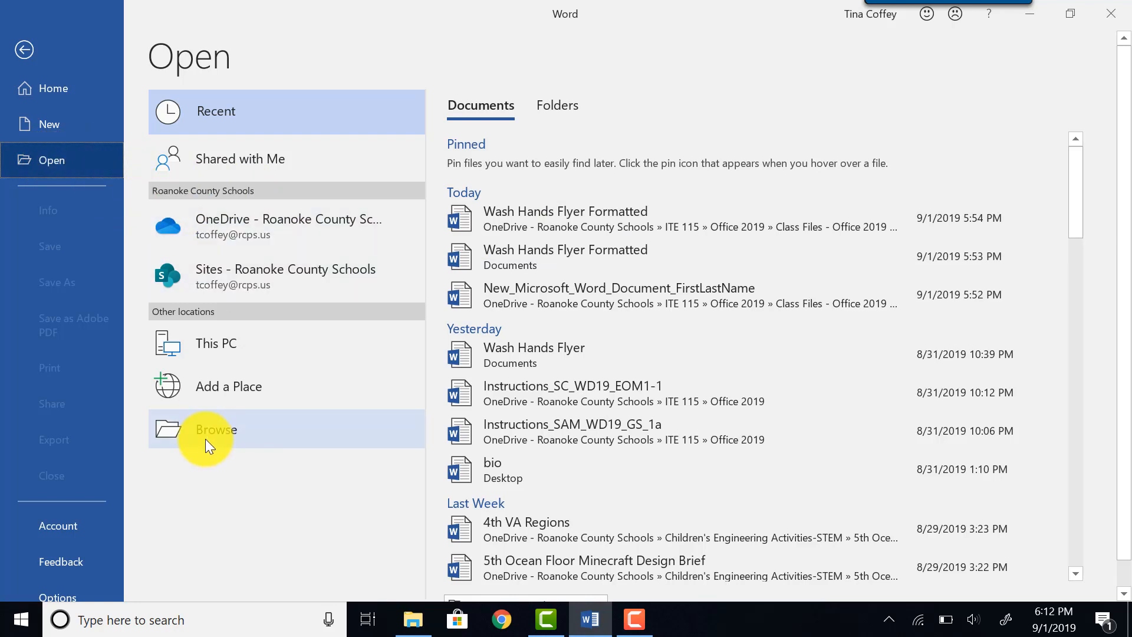
pyautogui.click(202, 434)
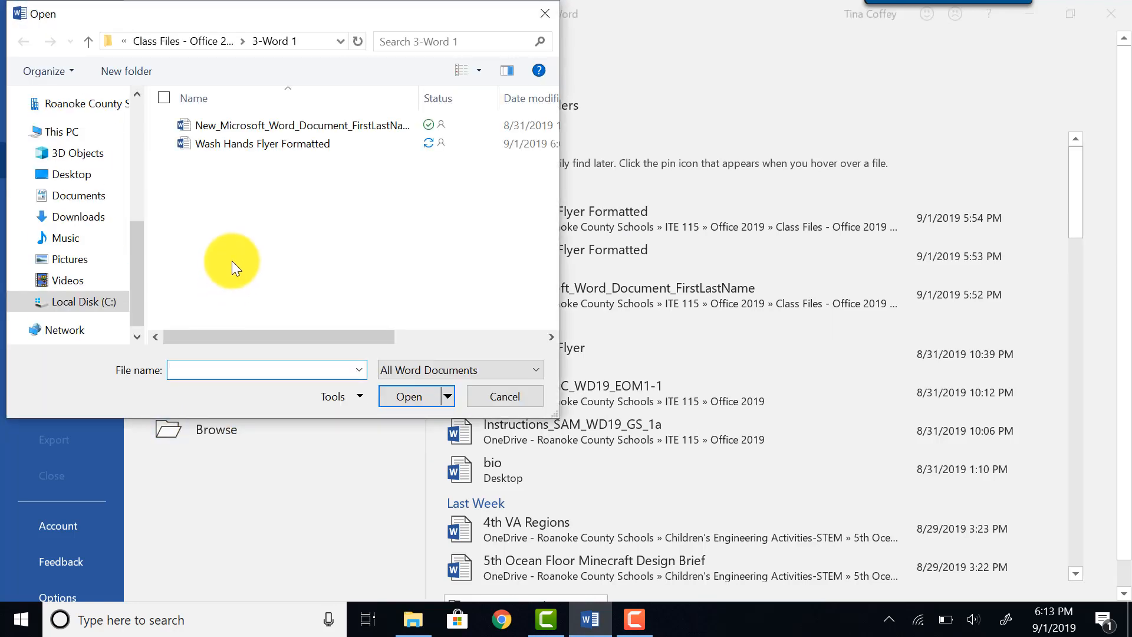
pyautogui.click(220, 145)
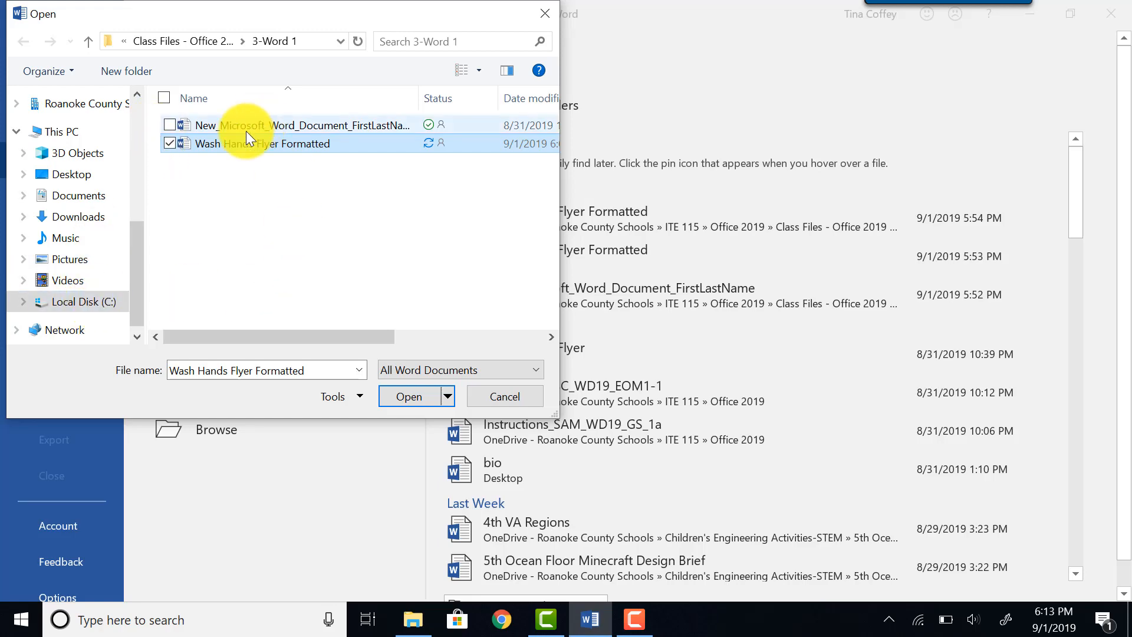
pyautogui.click(429, 401)
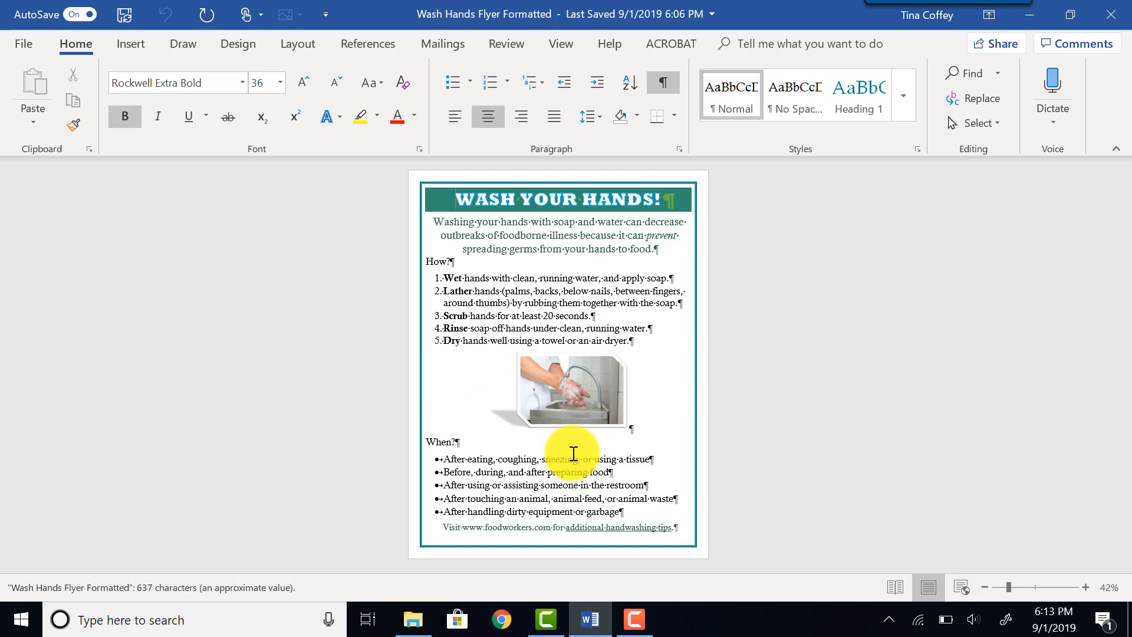
# Step: Insert the word "then" before "apply soap" in the first numbered item, and cut it out again
pyautogui.click(1086, 588)
pyautogui.click(1086, 588)
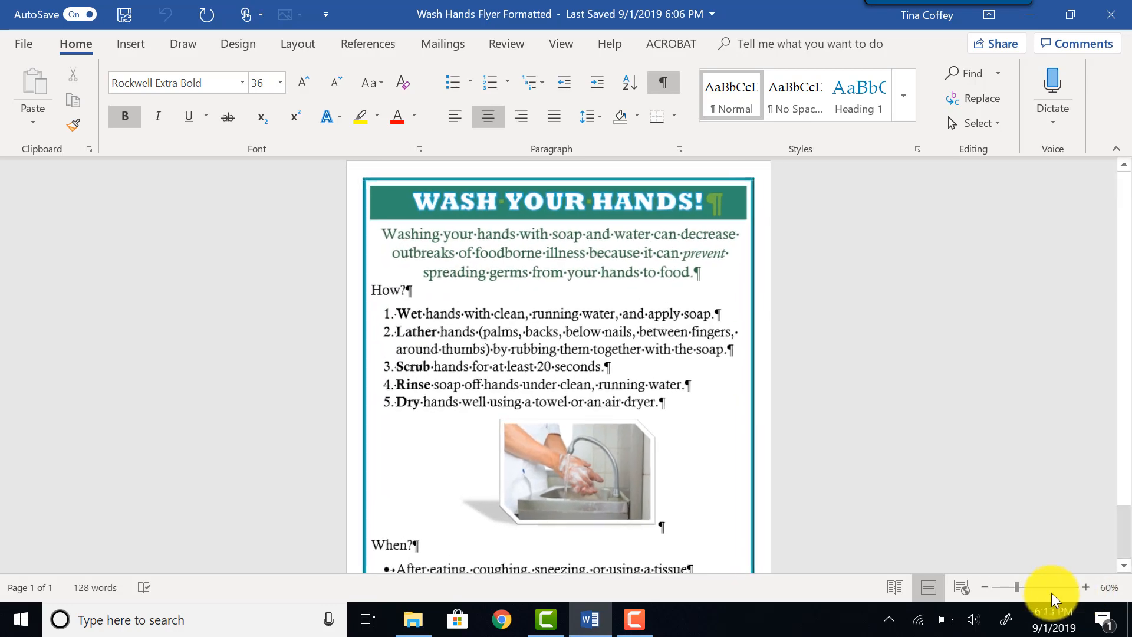
pyautogui.click(984, 587)
pyautogui.click(984, 588)
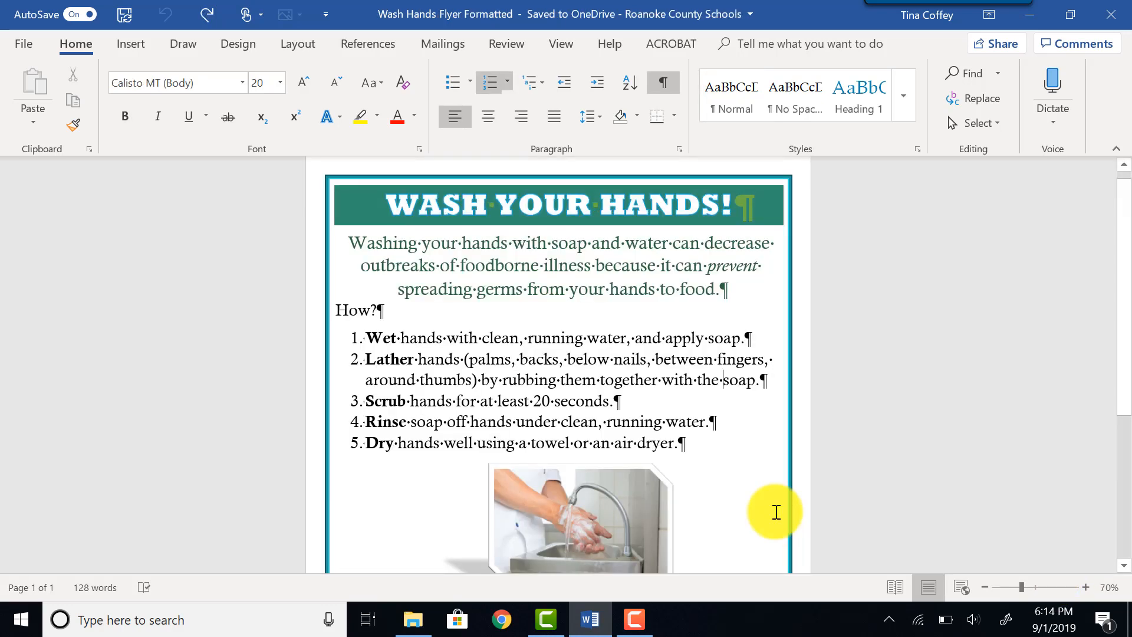
pyautogui.click(665, 337)
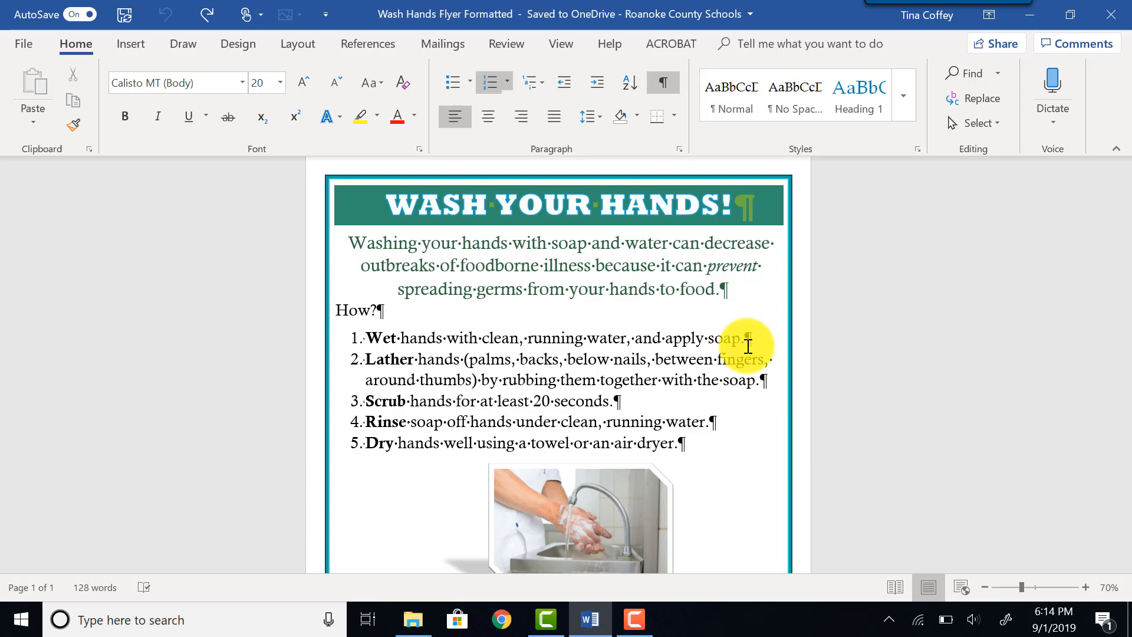
pyautogui.write('then')
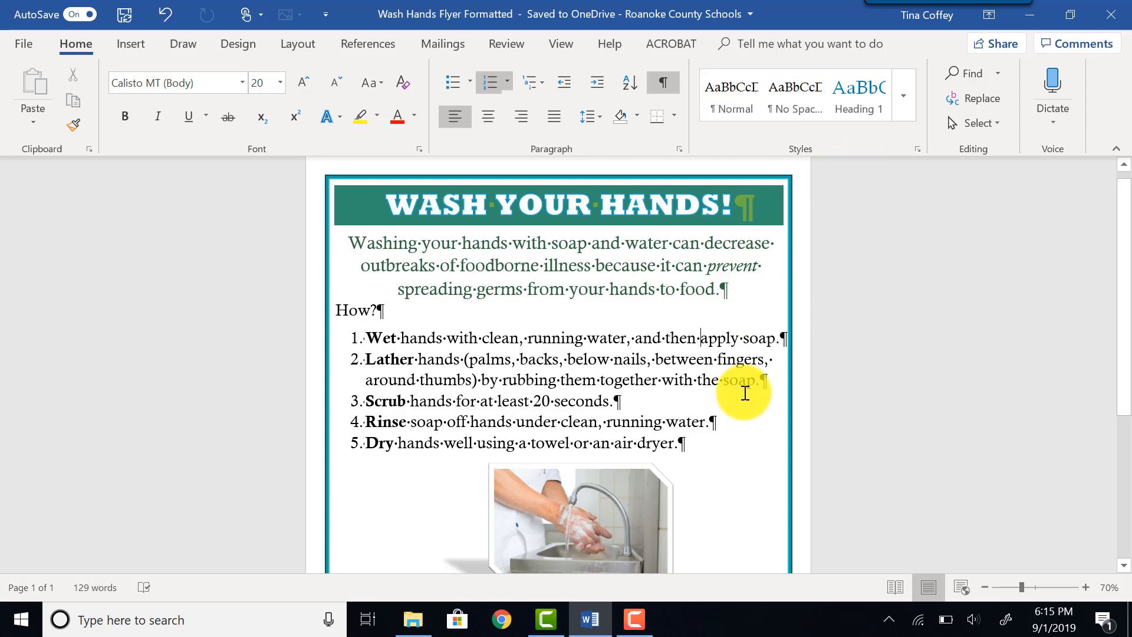
pyautogui.doubleClick(671, 338)
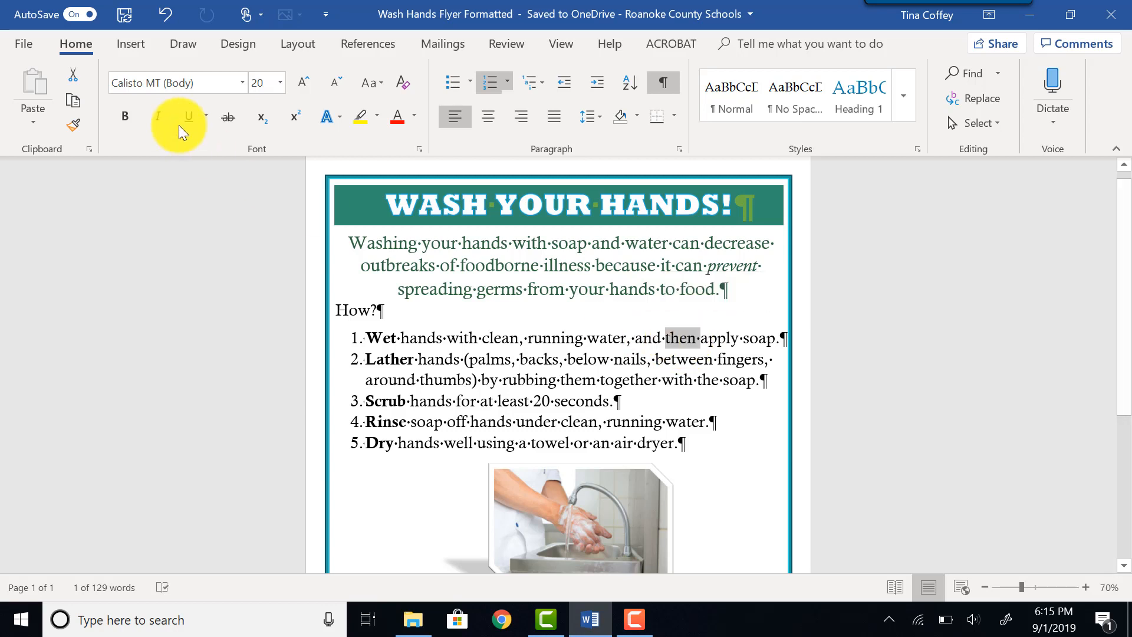
pyautogui.click(80, 74)
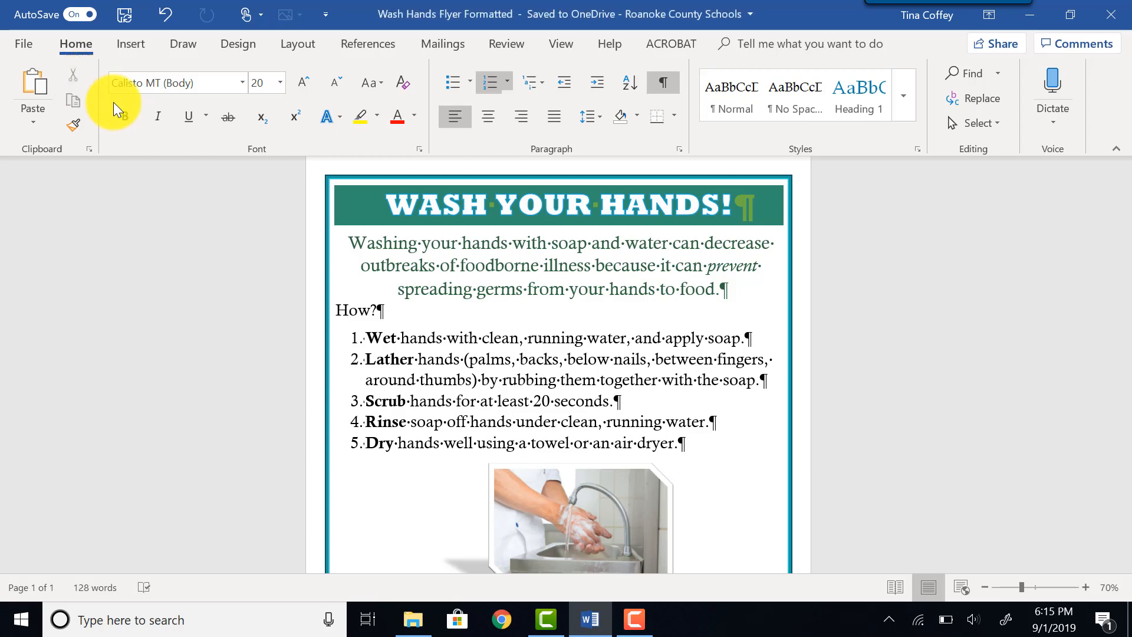
# Step: Copy the word "clean" from the first numbered item and paste it before "towel" in item 5
pyautogui.doubleClick(488, 341)
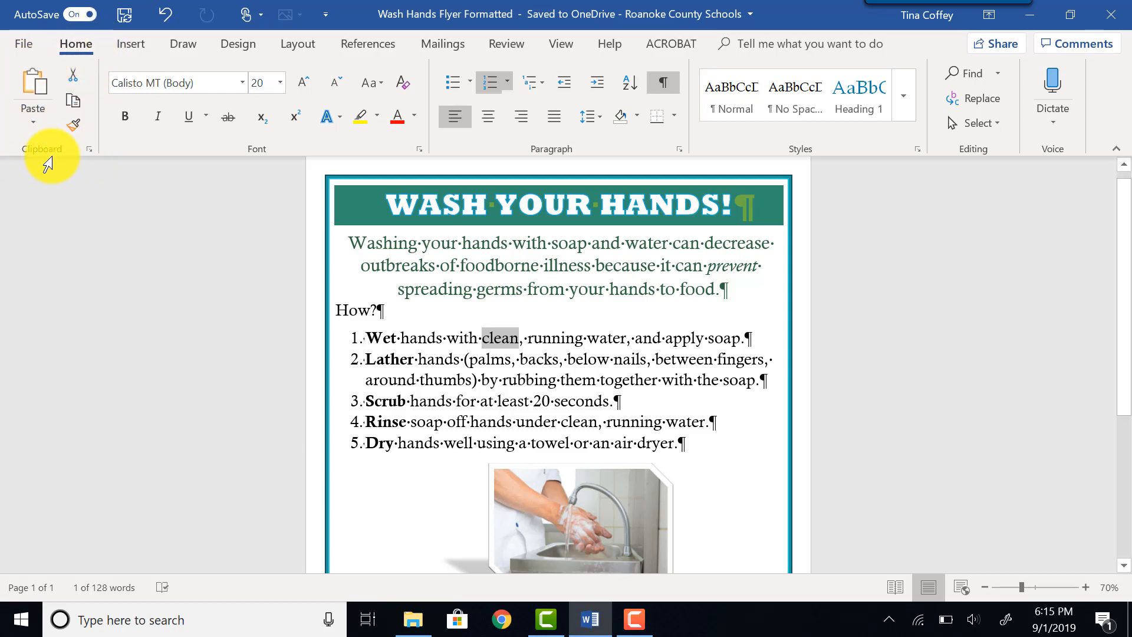
pyautogui.click(74, 98)
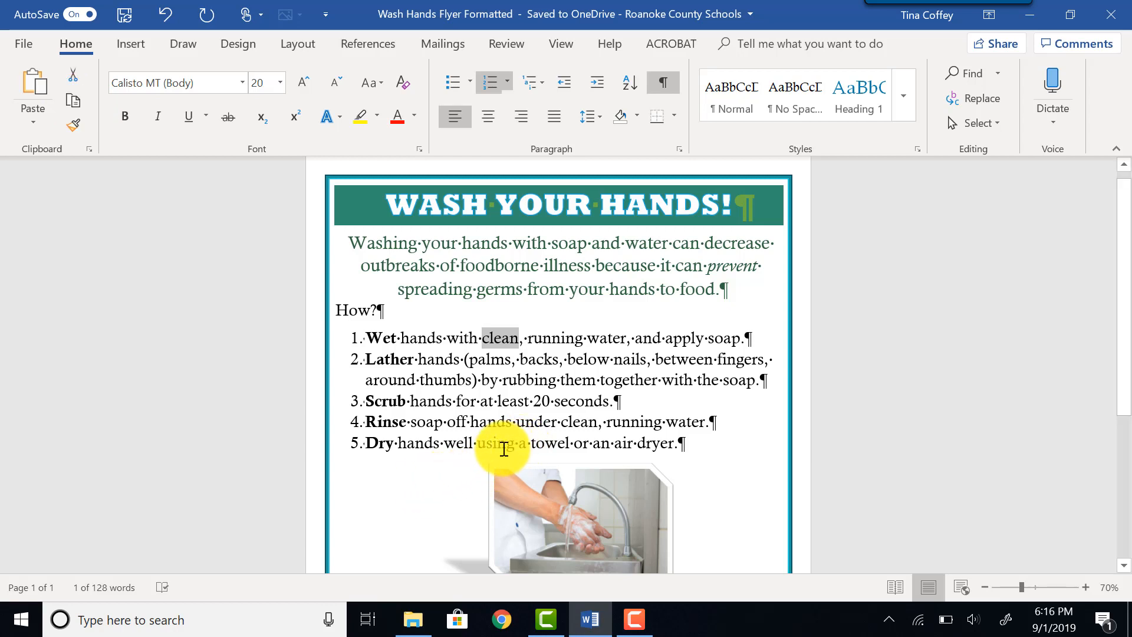
pyautogui.click(537, 442)
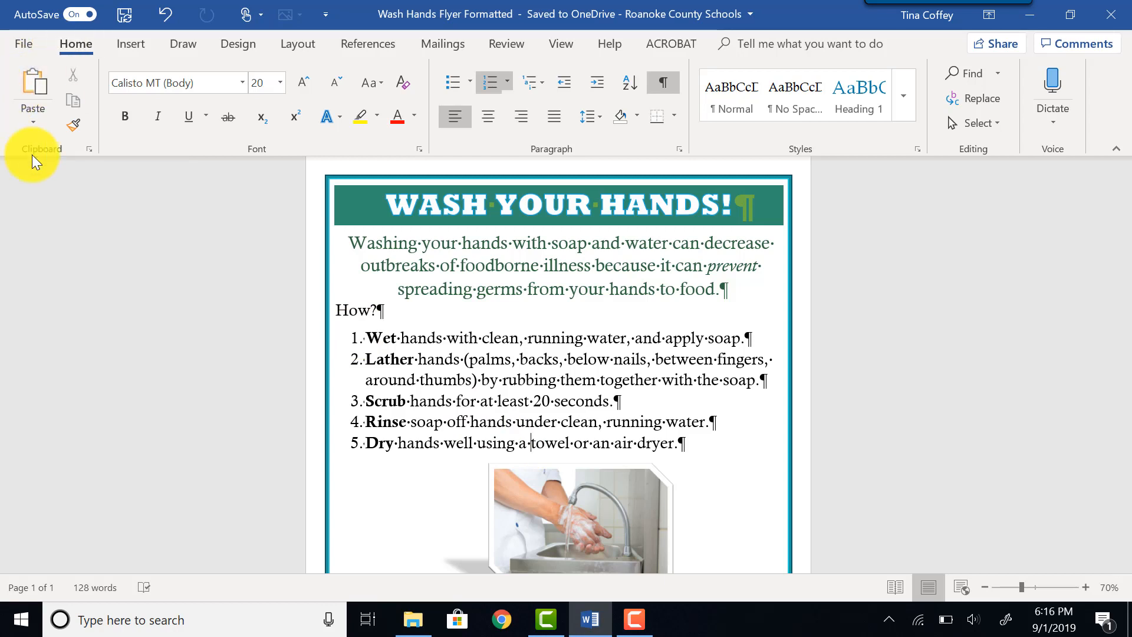
pyautogui.click(29, 87)
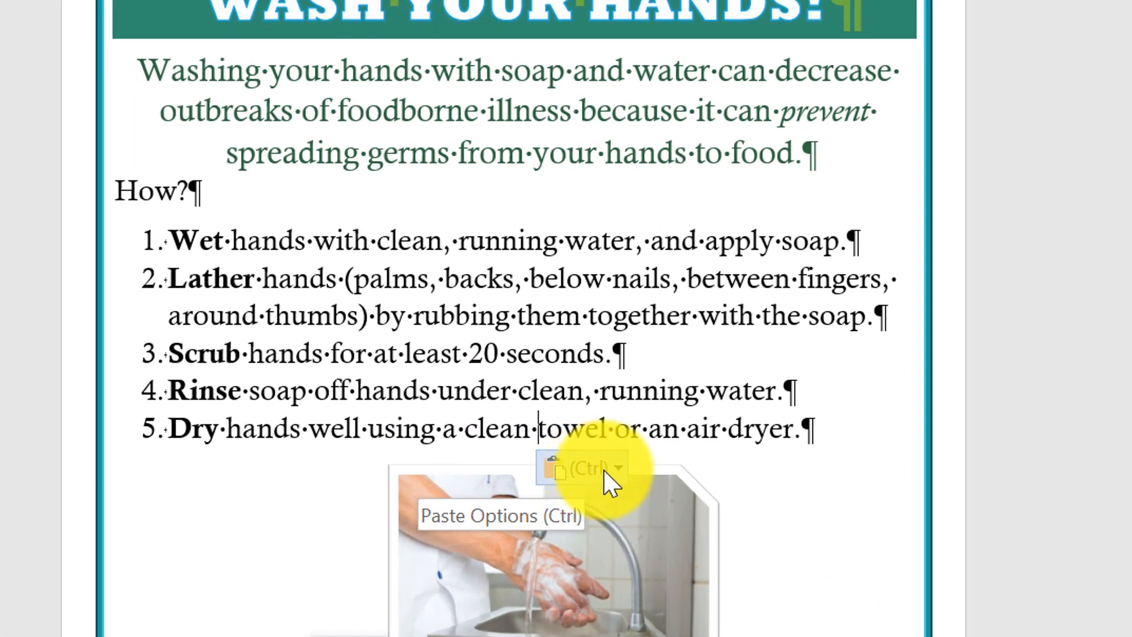
pyautogui.click(618, 467)
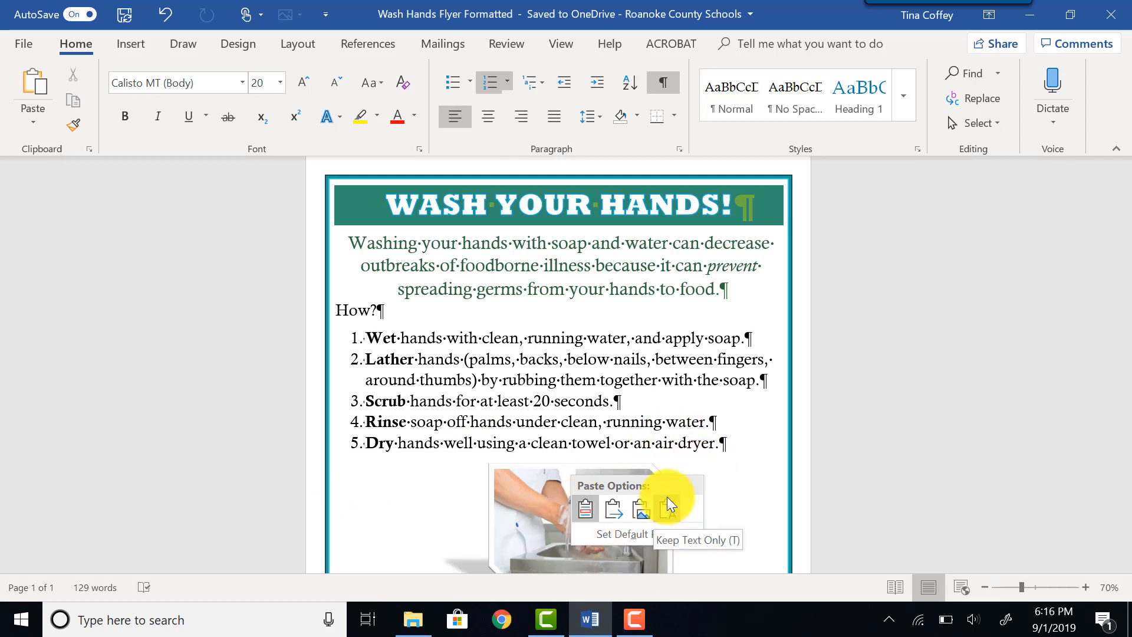
pyautogui.press('Escape')
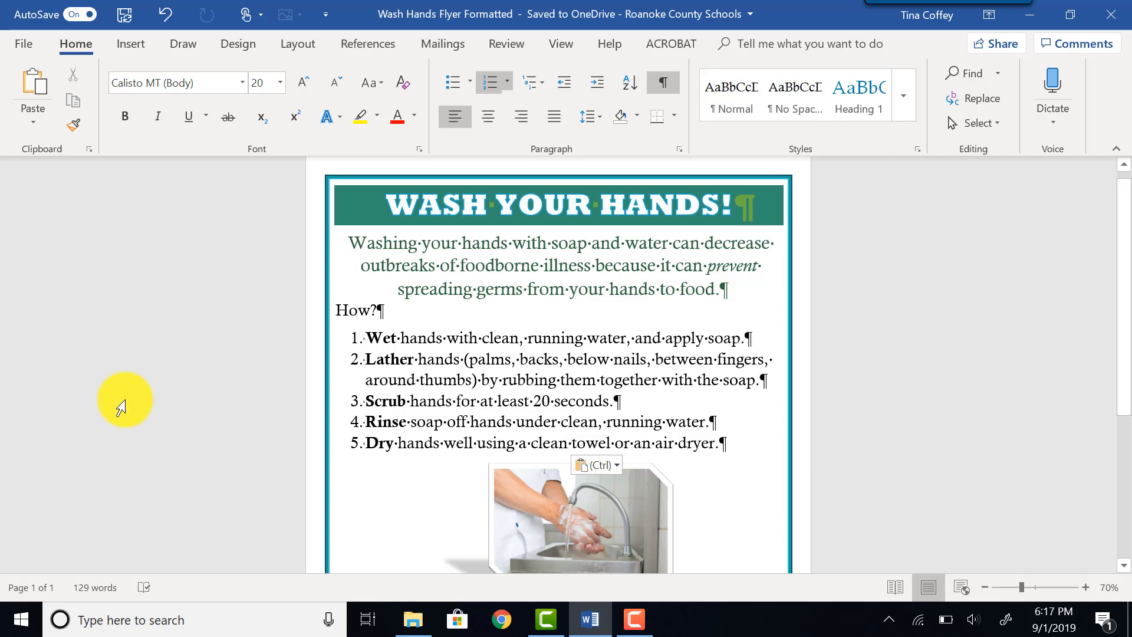
# Step: Move the bullet "Before, during, and after preparing food" to the start of the When? list and deselect it
pyautogui.scroll(-5, 366, 460)
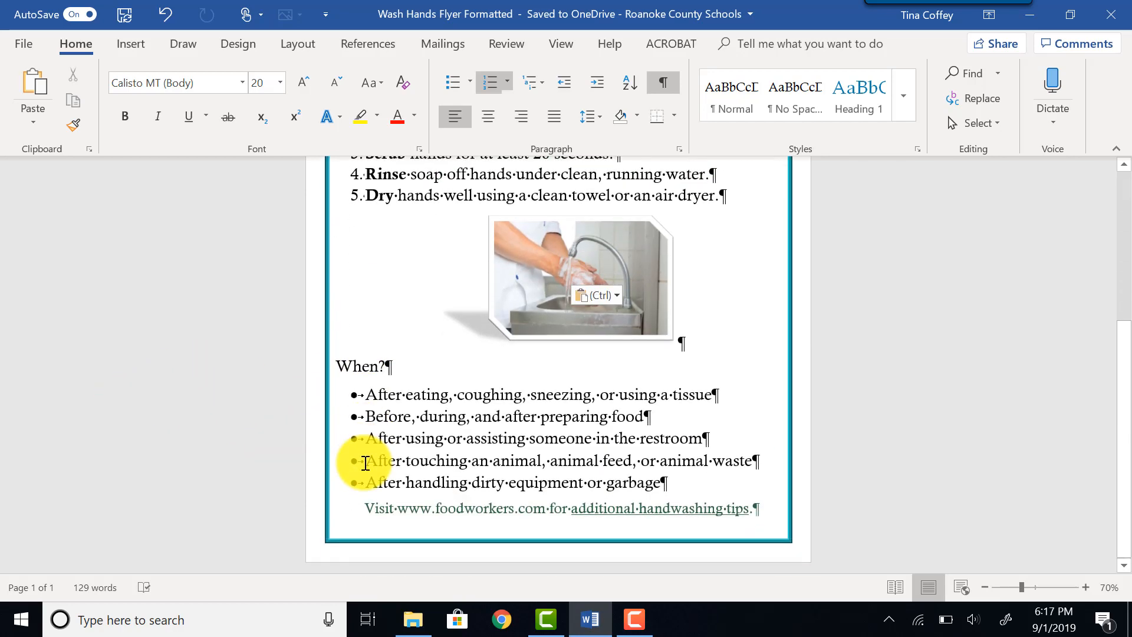
pyautogui.doubleClick(364, 417)
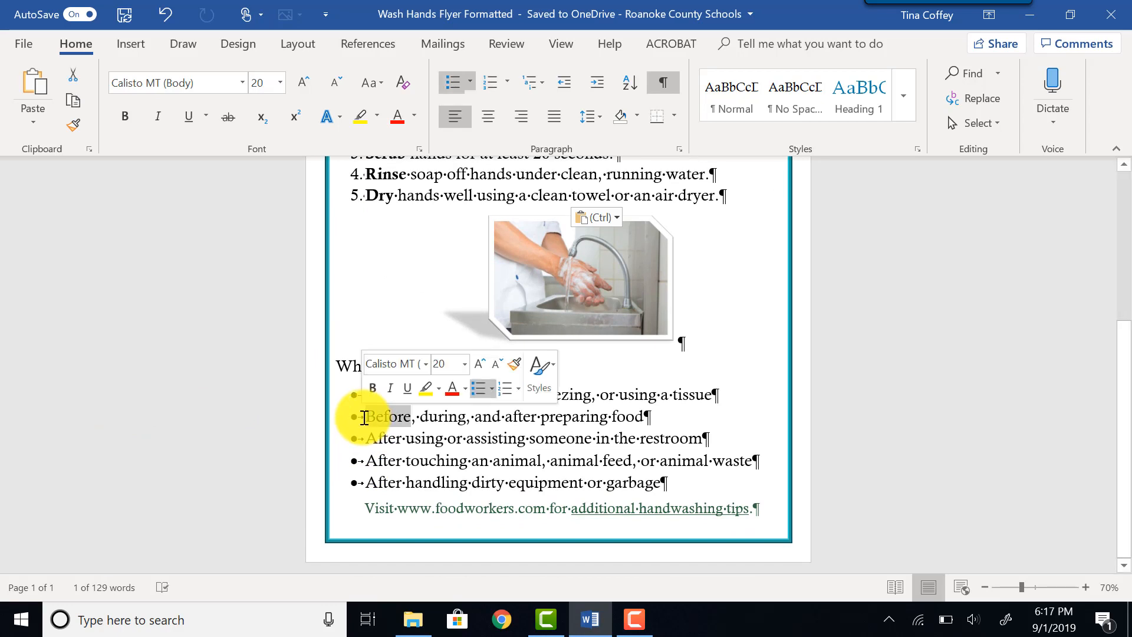
pyautogui.click(343, 419)
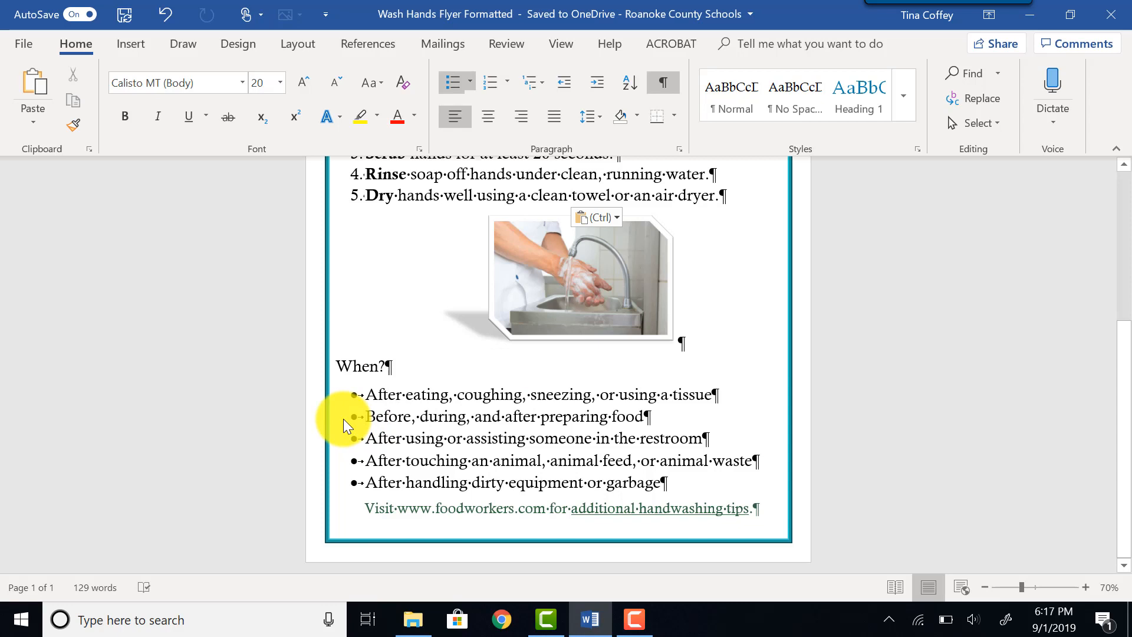
pyautogui.click(308, 420)
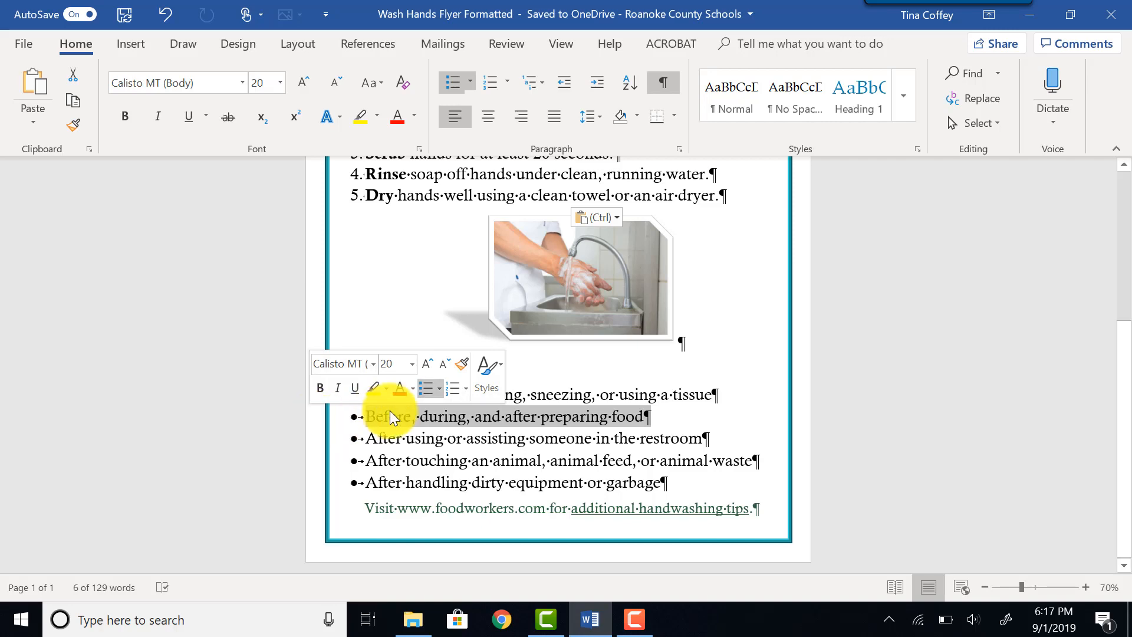
pyautogui.moveTo(369, 419)
pyautogui.mouseDown()
pyautogui.moveTo(366, 401)
pyautogui.moveTo(369, 416)
pyautogui.mouseUp()
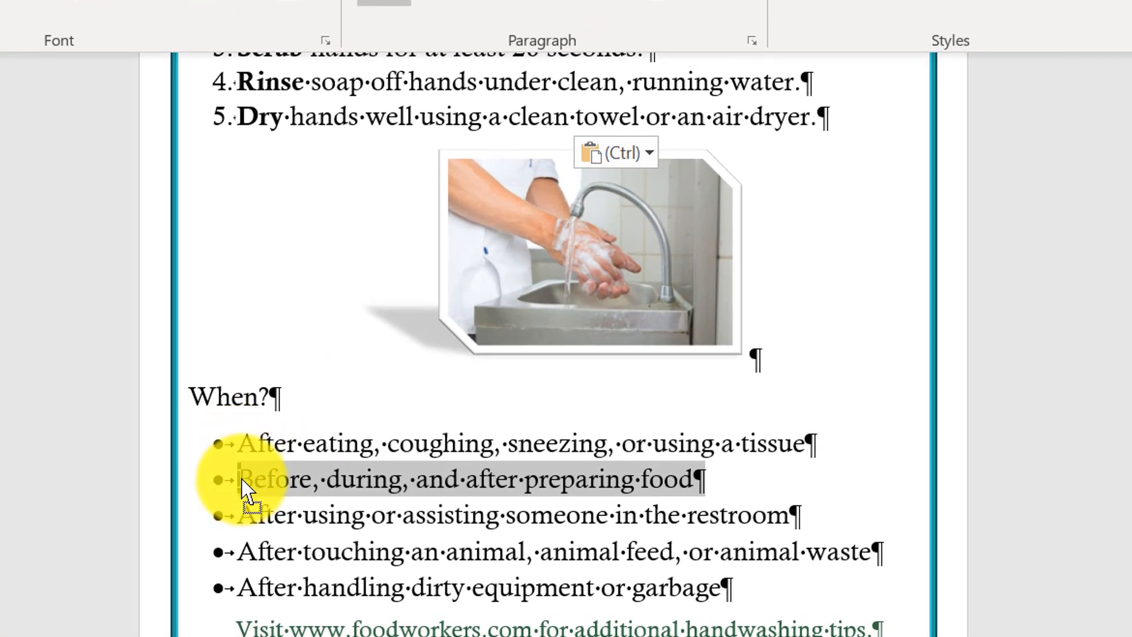
pyautogui.moveTo(242, 479); pyautogui.dragTo(242, 451)
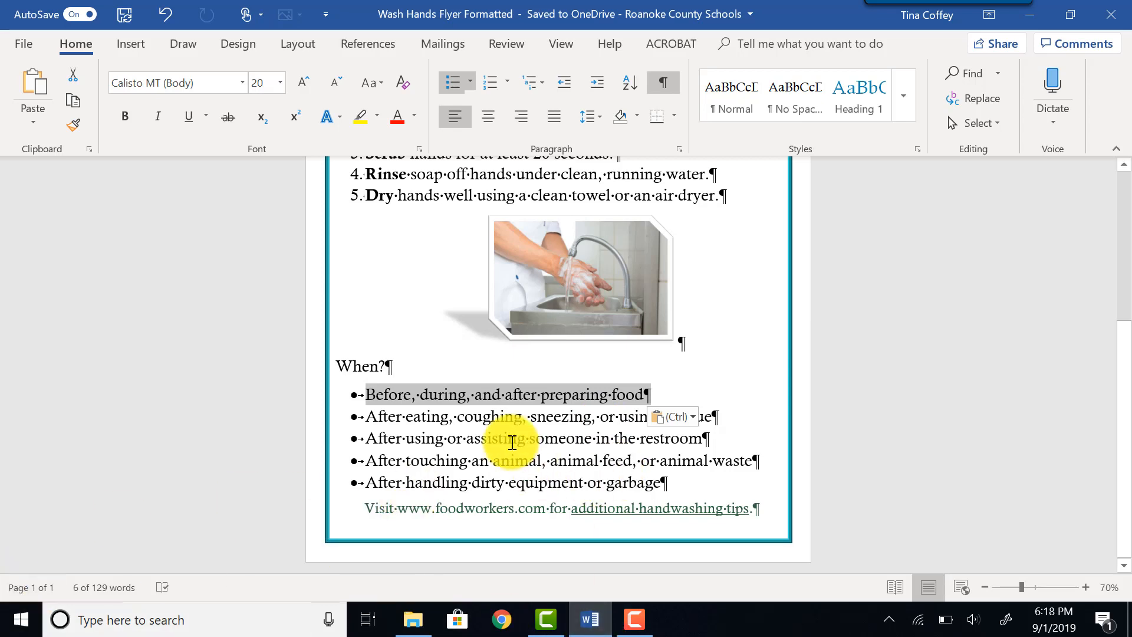
pyautogui.click(768, 408)
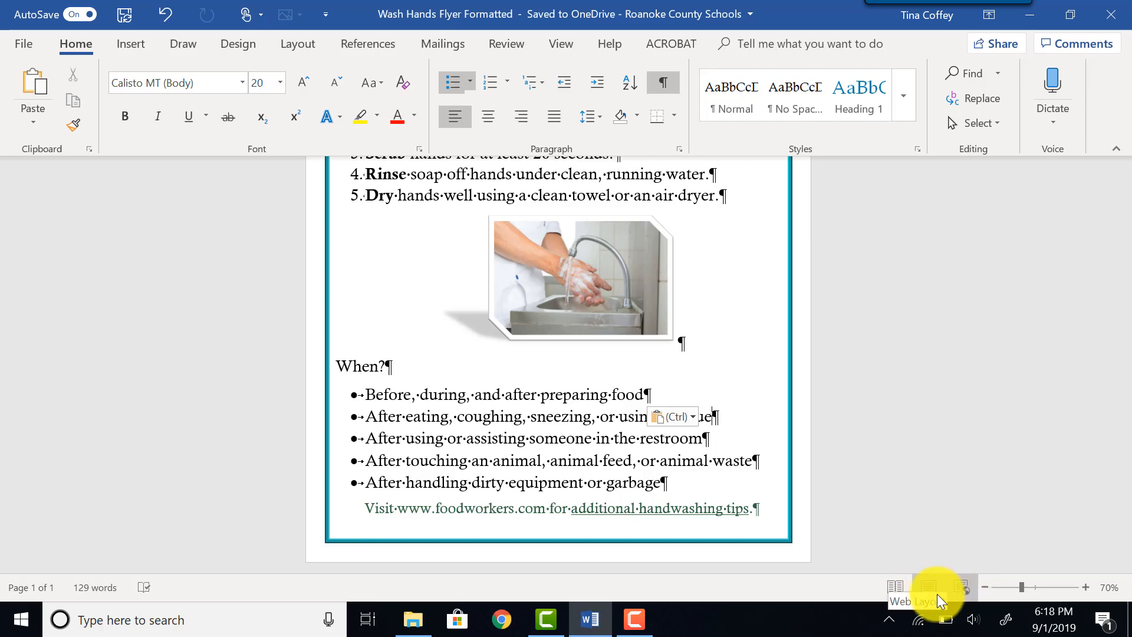
# Step: View the whole flyer page in Read Mode at 51% zoom and return to Print Layout
pyautogui.click(895, 588)
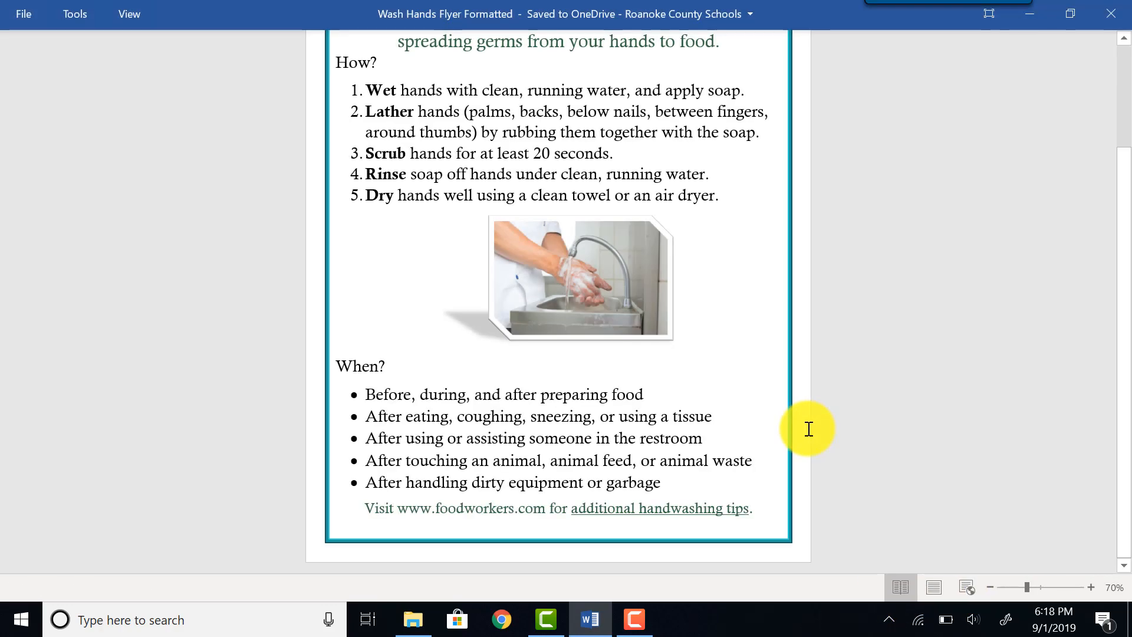
pyautogui.scroll(2, 810, 429)
pyautogui.scroll(1, 810, 429)
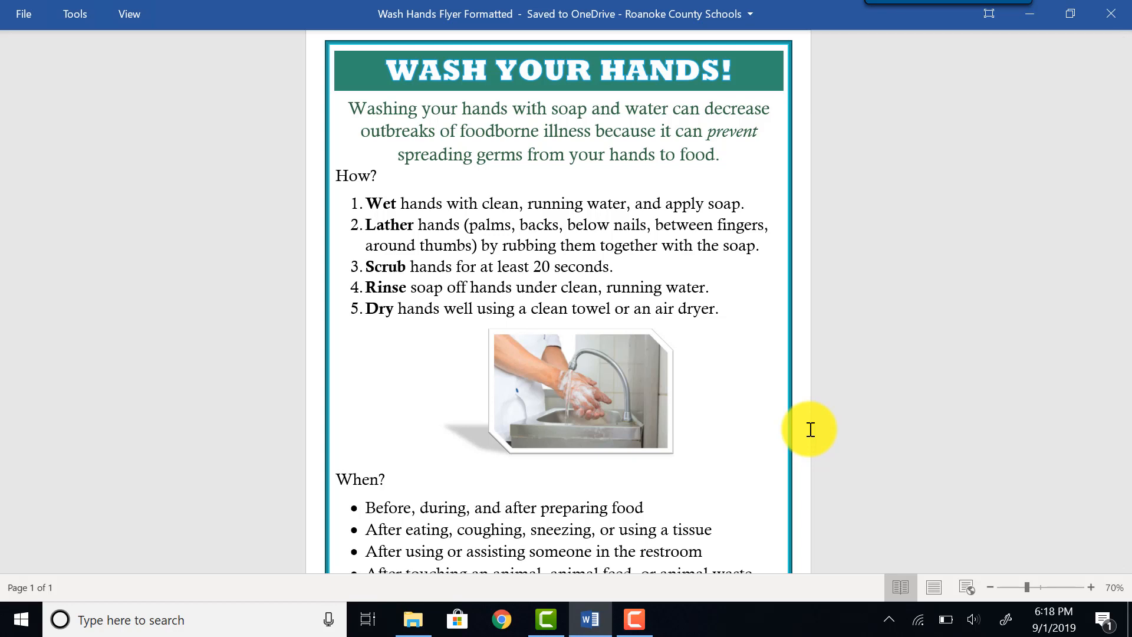
pyautogui.click(1017, 588)
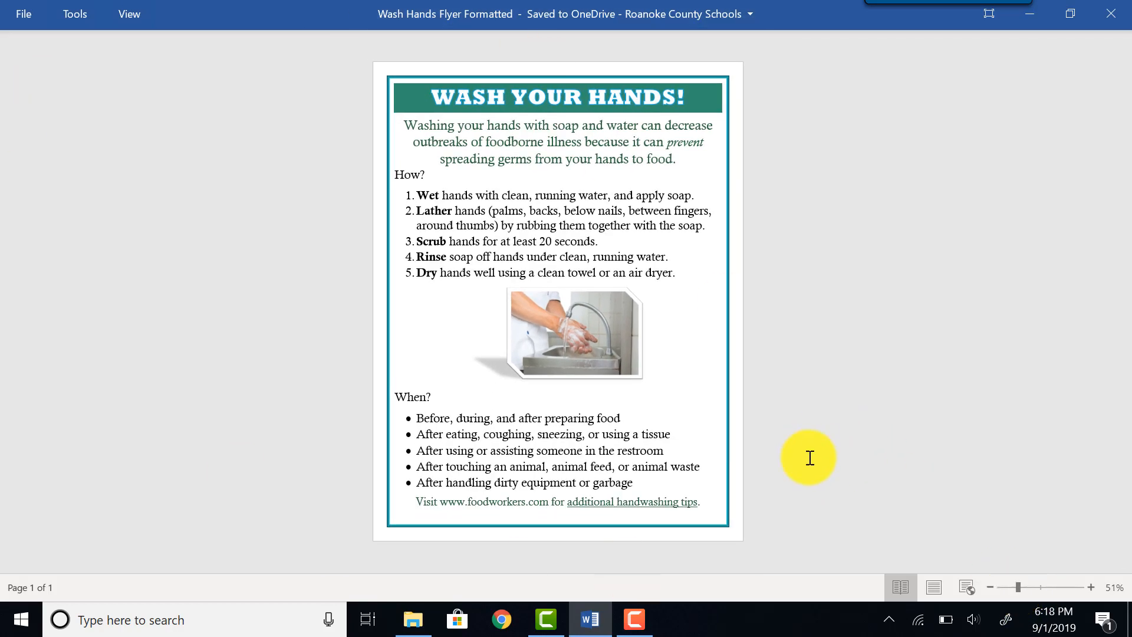
pyautogui.click(932, 593)
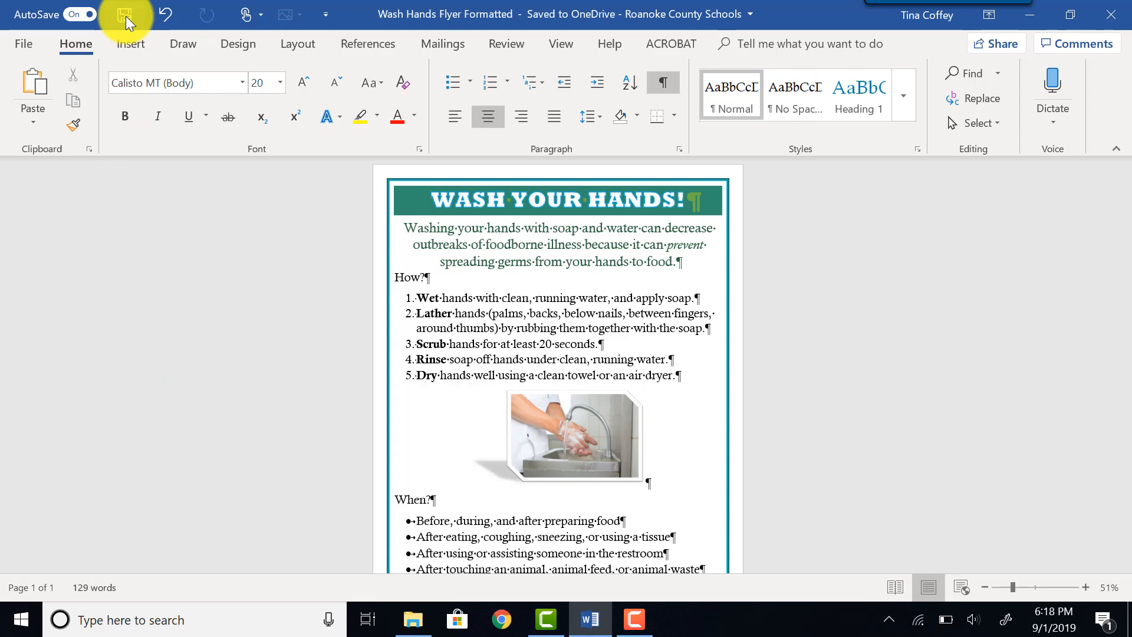
# Step: Check the flyer's print preview and print settings, and return to the document without printing
pyautogui.click(29, 46)
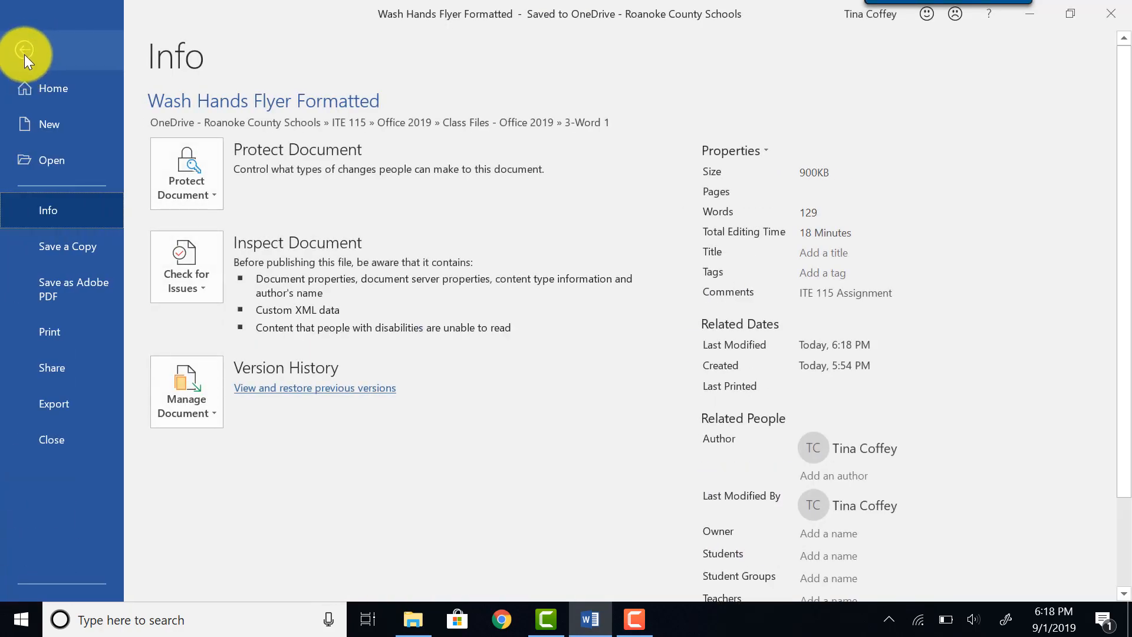
pyautogui.click(51, 334)
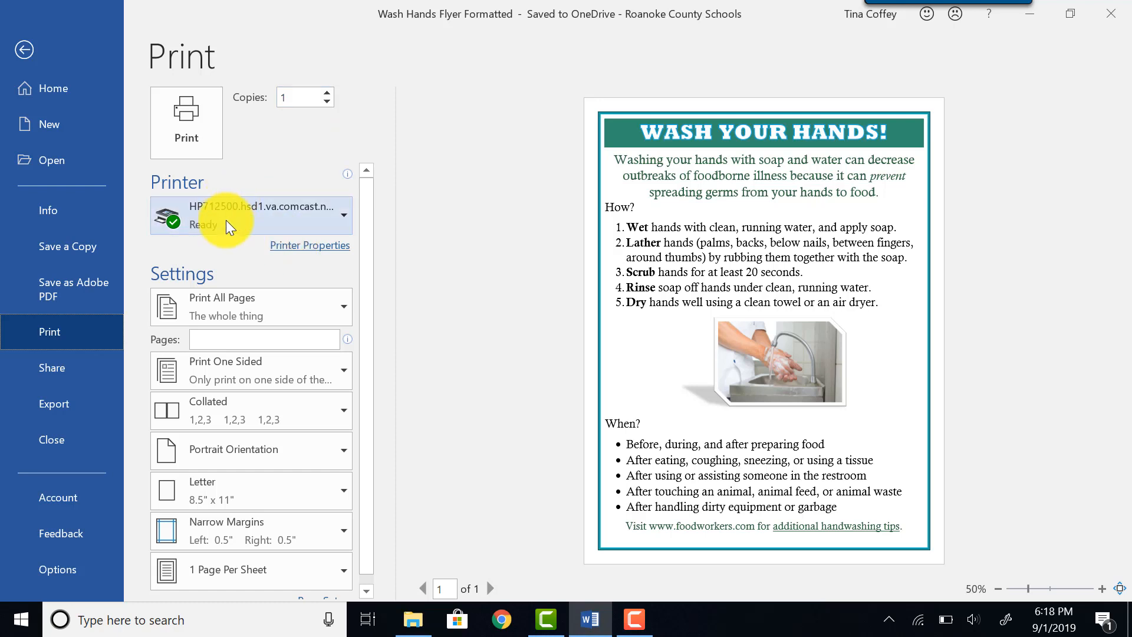
pyautogui.click(27, 52)
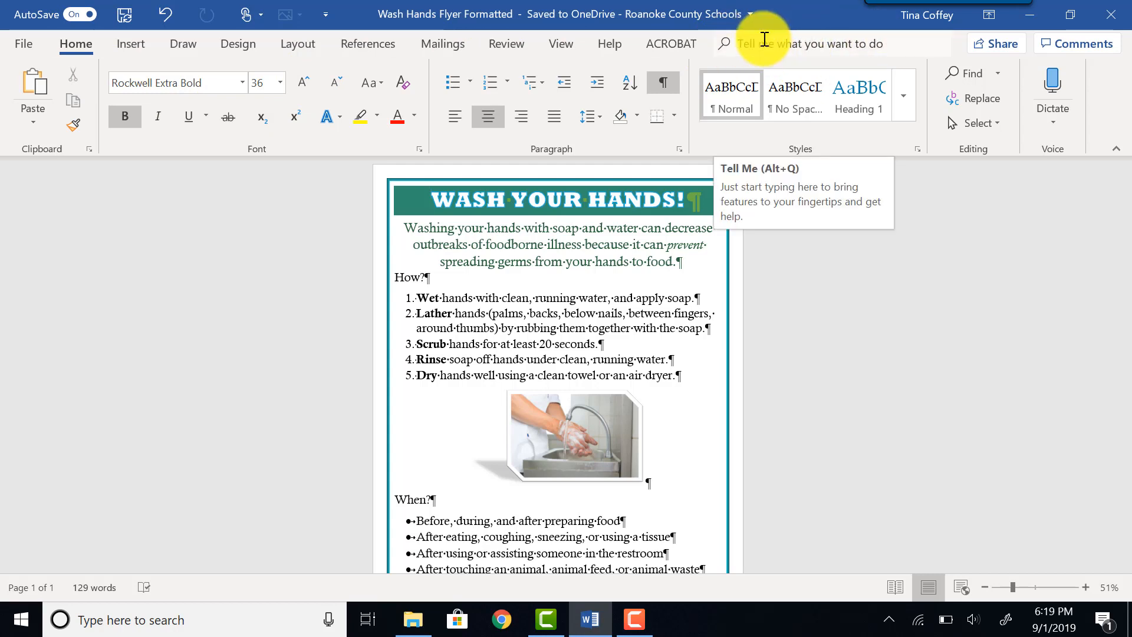
# Step: Search the Tell Me feature for "margin", view the Adjust Margins presets, and dismiss the results without choosing one
pyautogui.click(789, 37)
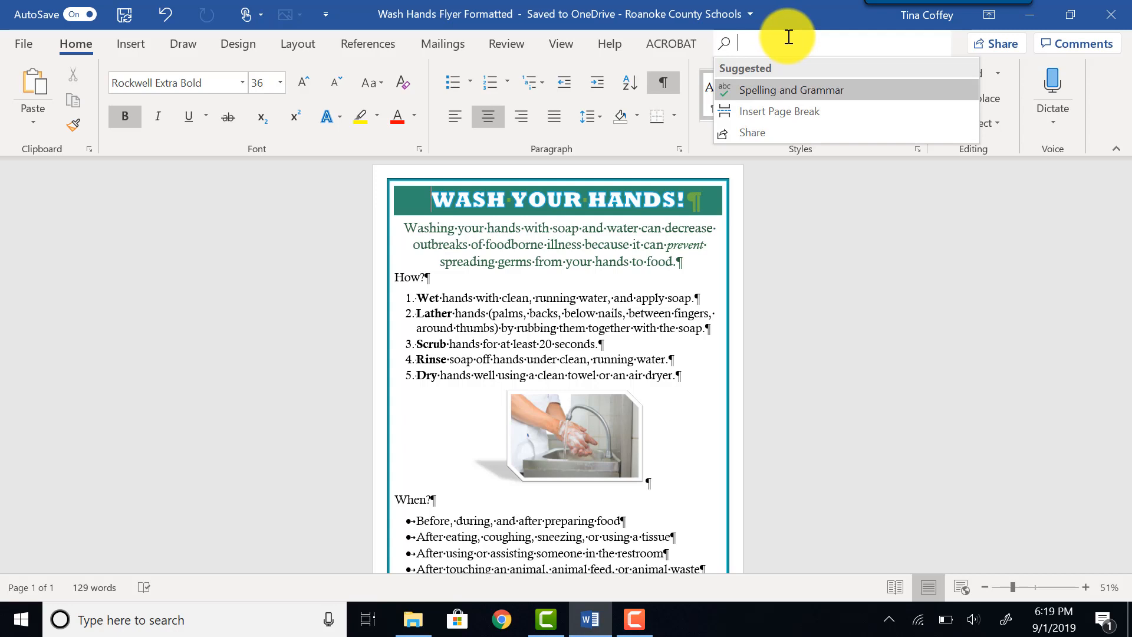
pyautogui.write('margin')
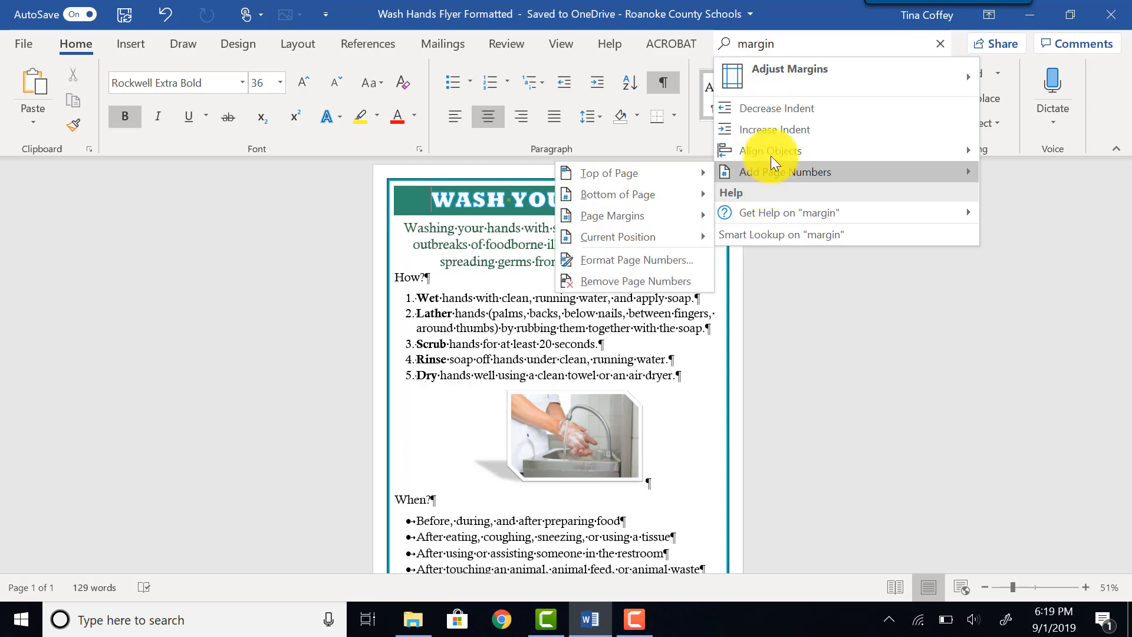
pyautogui.moveTo(780, 98)
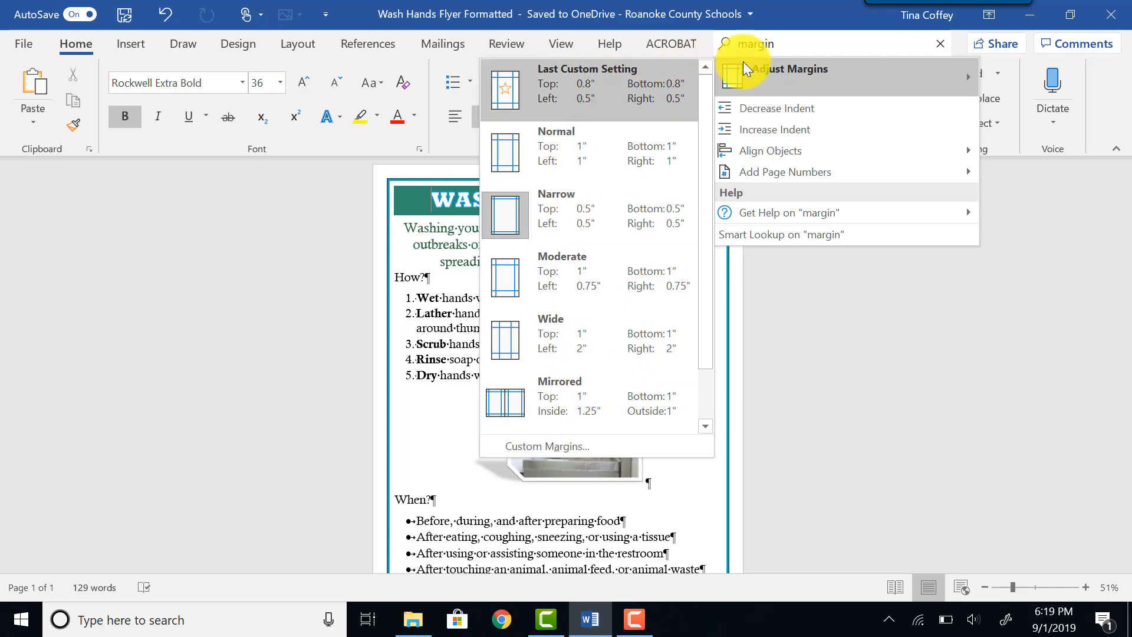
pyautogui.click(794, 263)
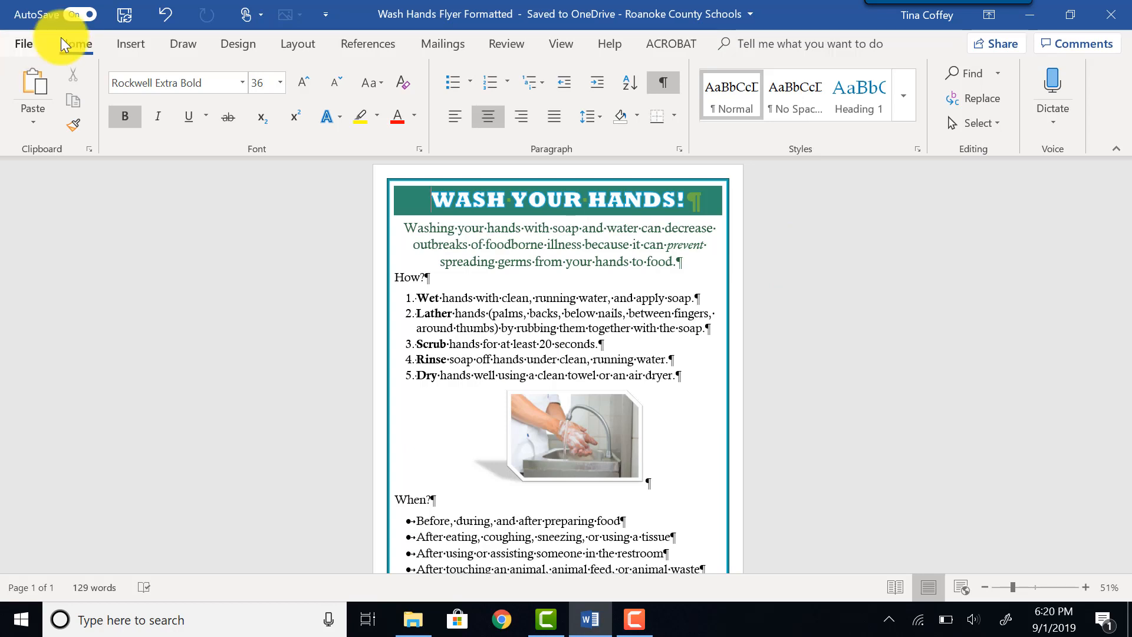
# Step: Search Word's Help for "border", browse the results, and open the article "Add a border to a page"
pyautogui.click(606, 44)
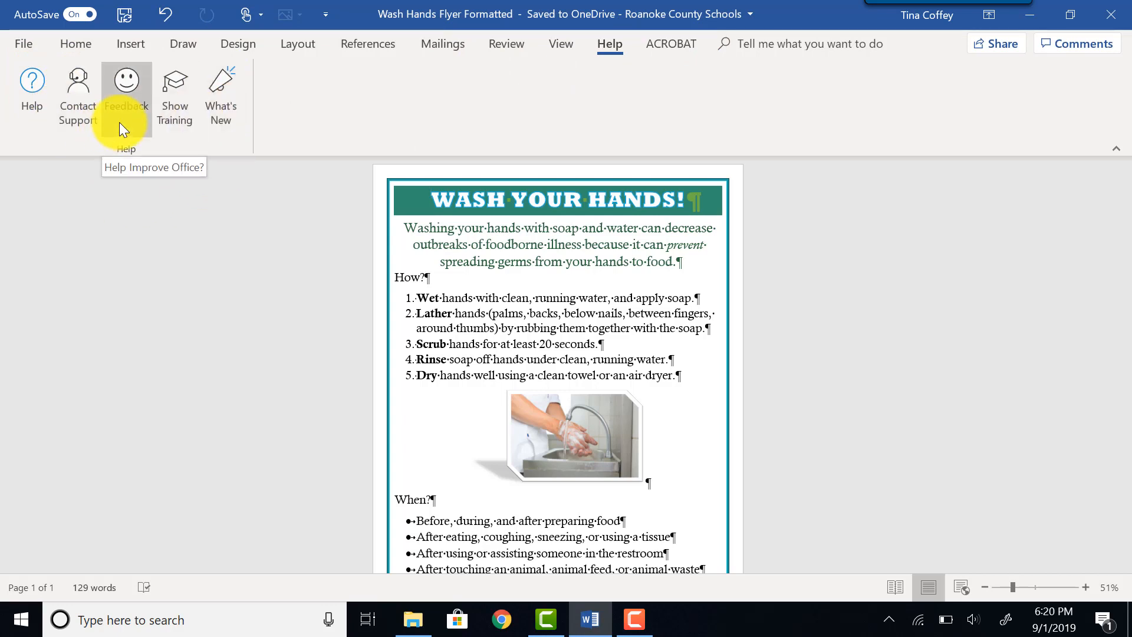
pyautogui.click(32, 101)
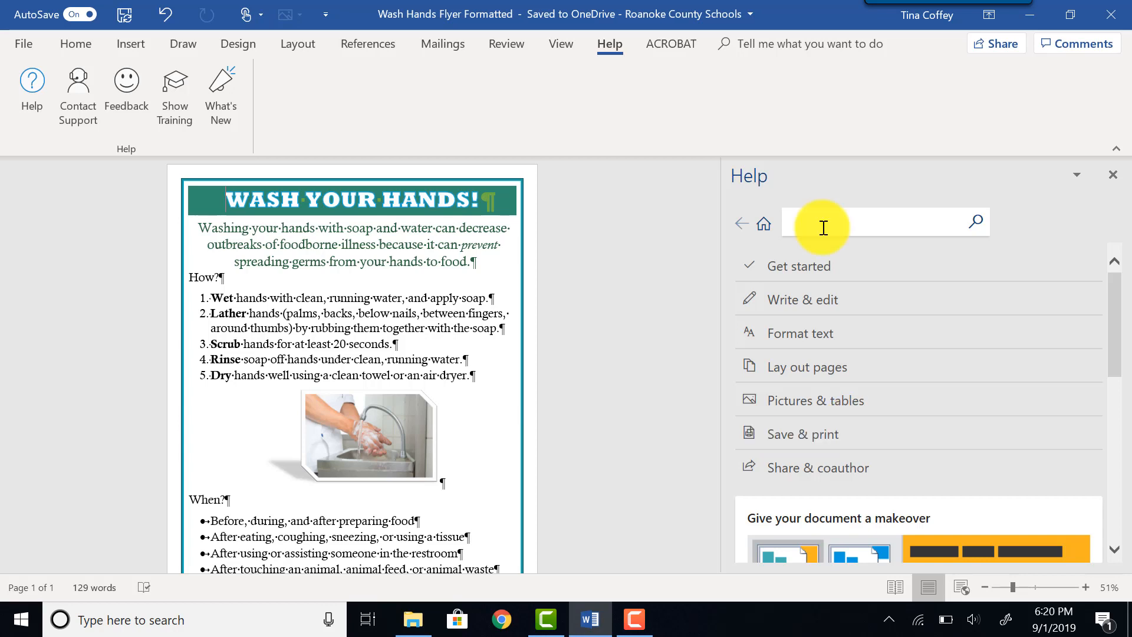
pyautogui.write('borde')
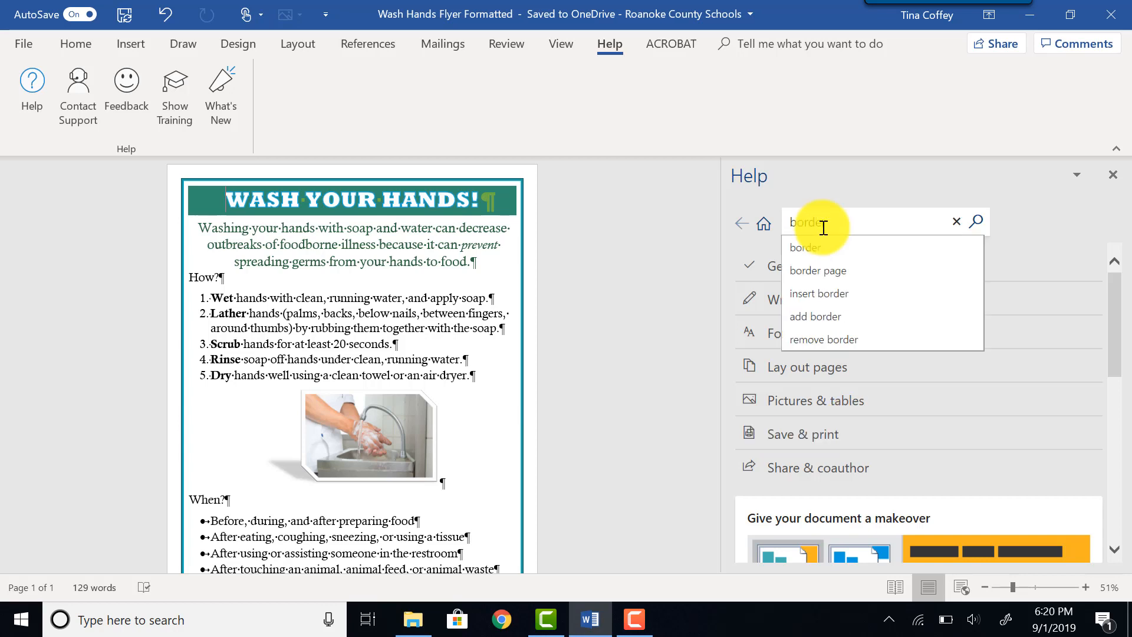
pyautogui.click(821, 249)
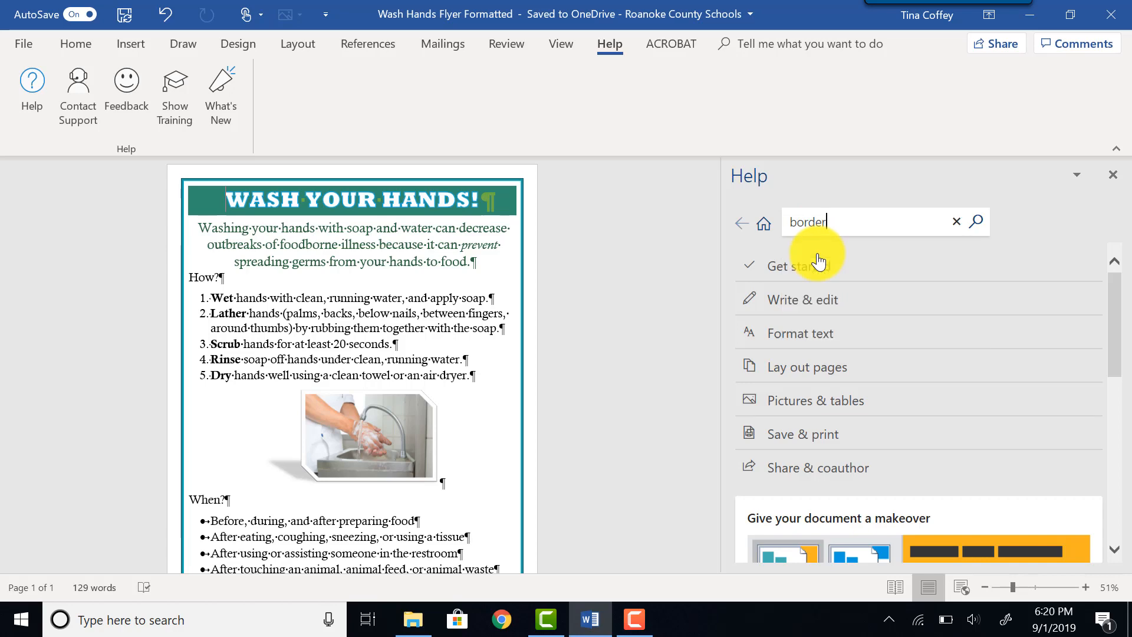
pyautogui.scroll(-4, 855, 397)
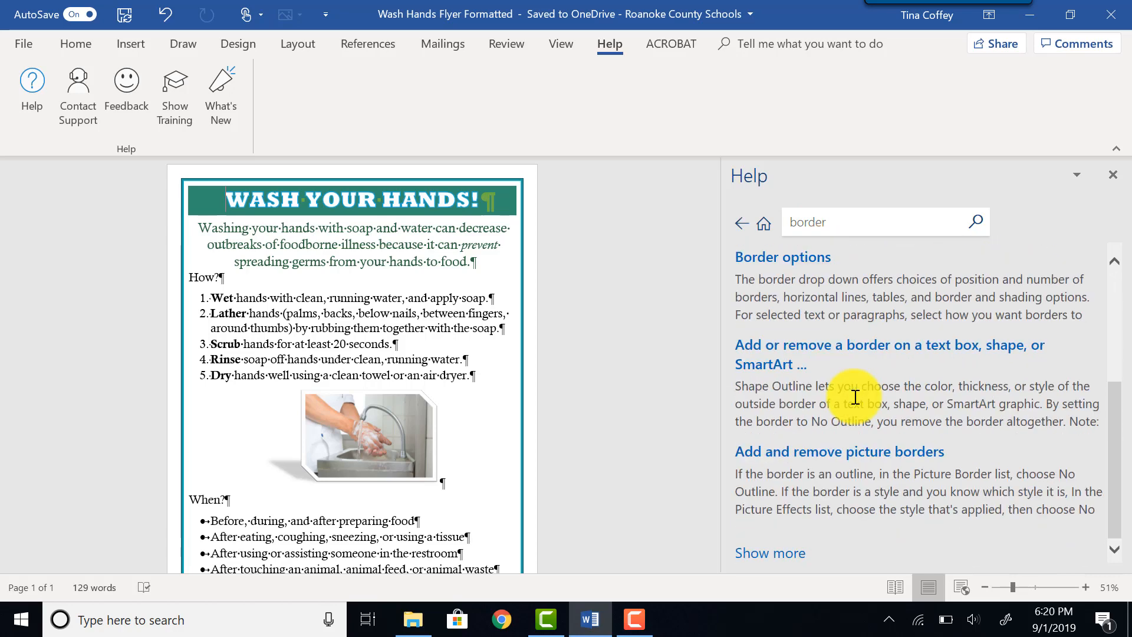
pyautogui.scroll(4, 854, 397)
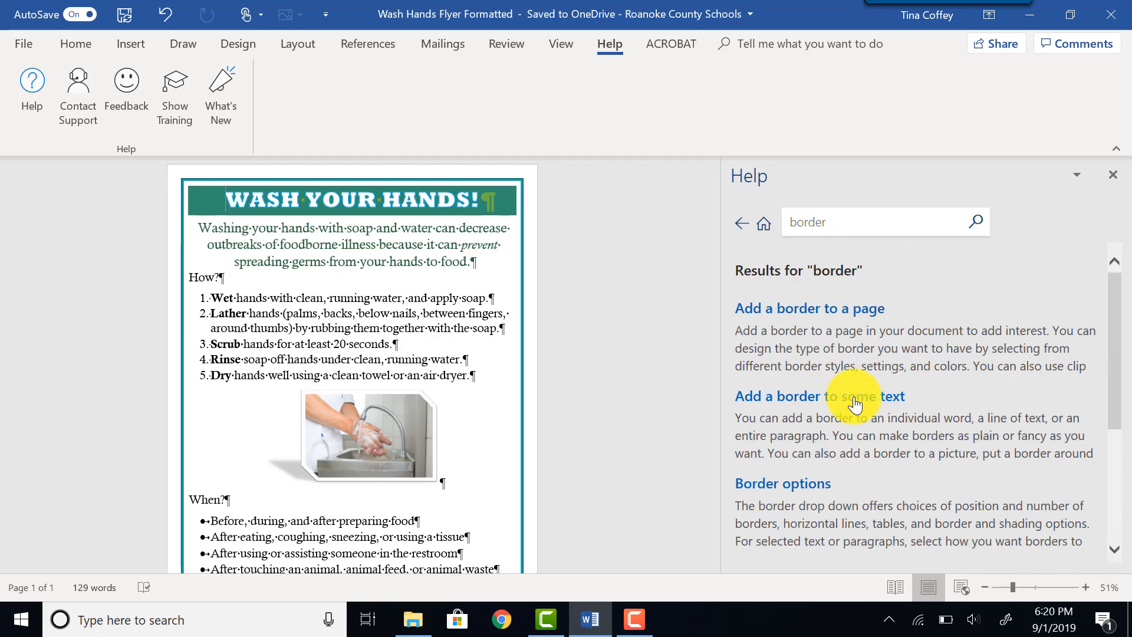
pyautogui.click(793, 317)
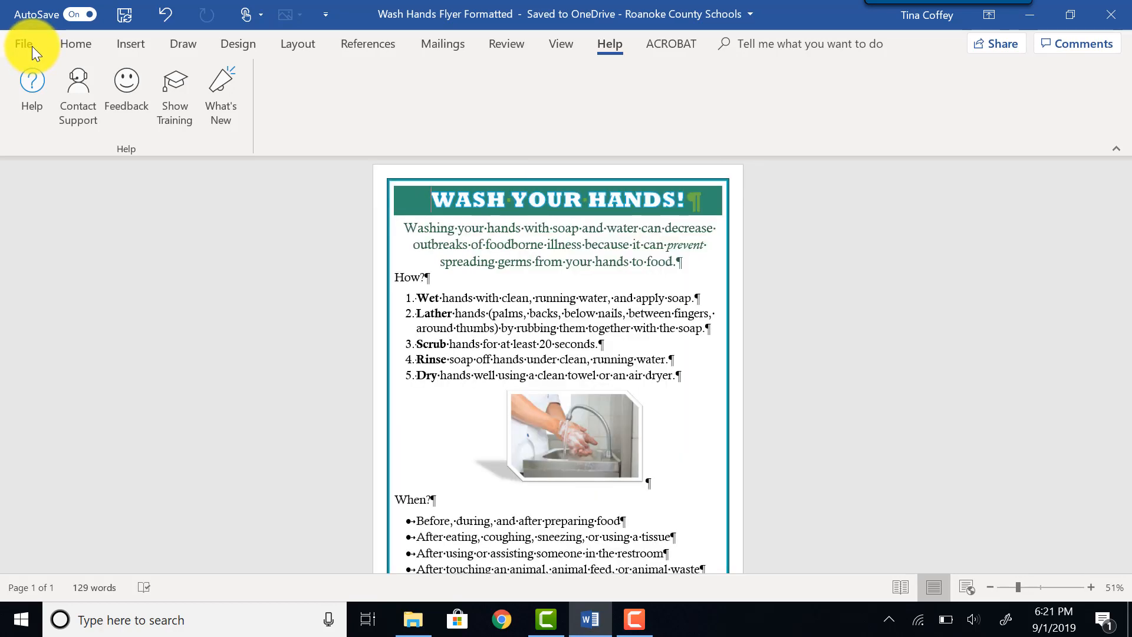
# Step: Review the Office account information and its Manage Account web page, and return to the flyer
pyautogui.click(24, 44)
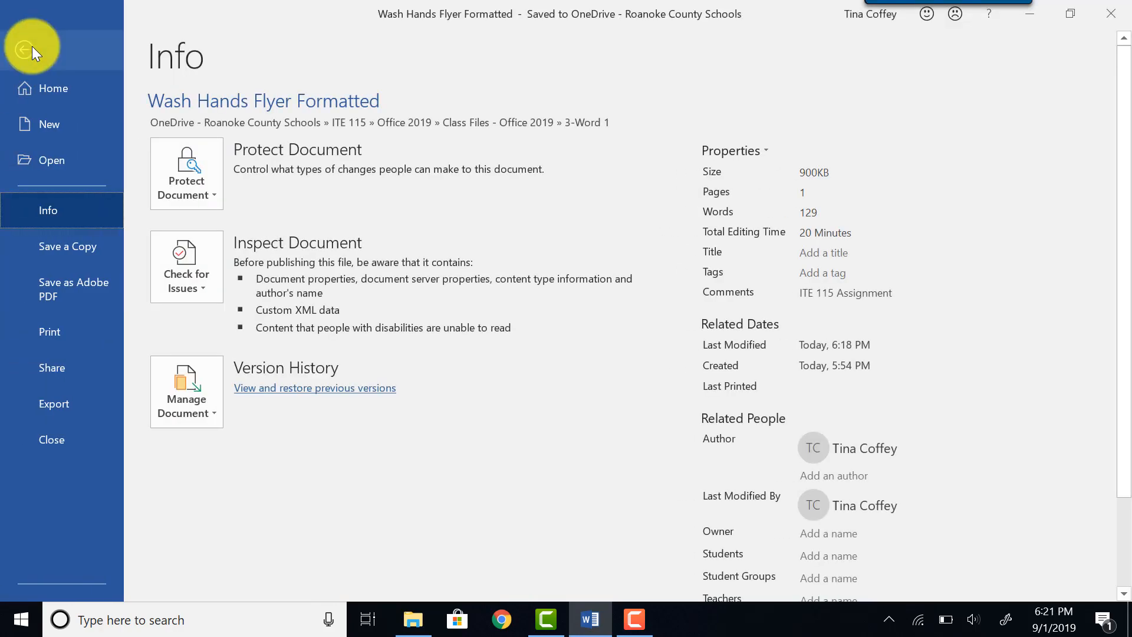
pyautogui.click(41, 91)
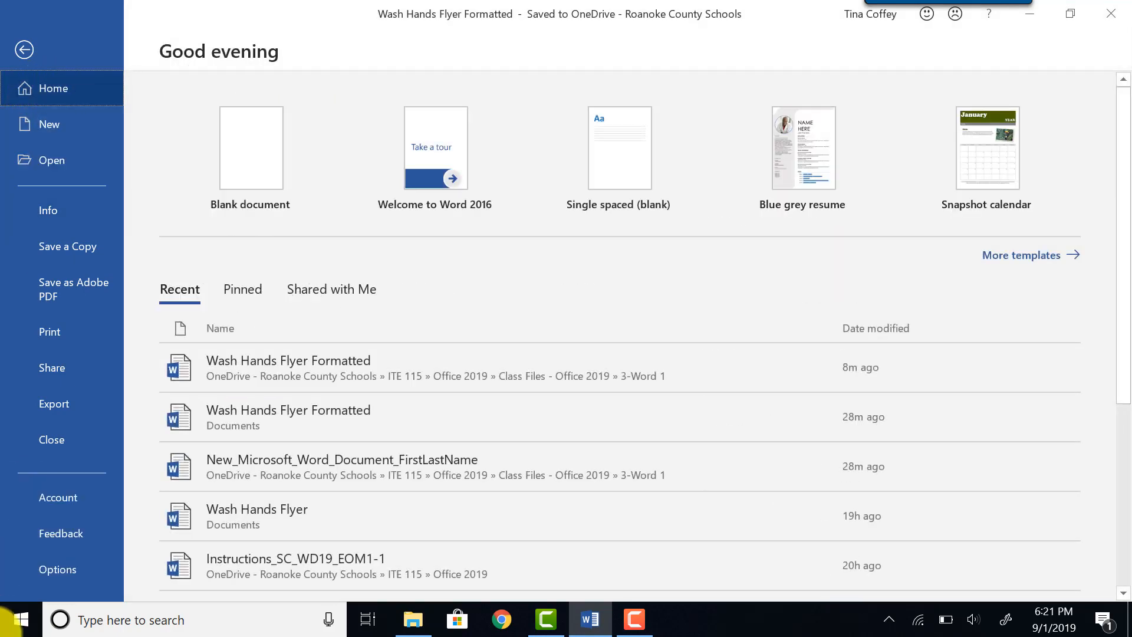
pyautogui.click(62, 500)
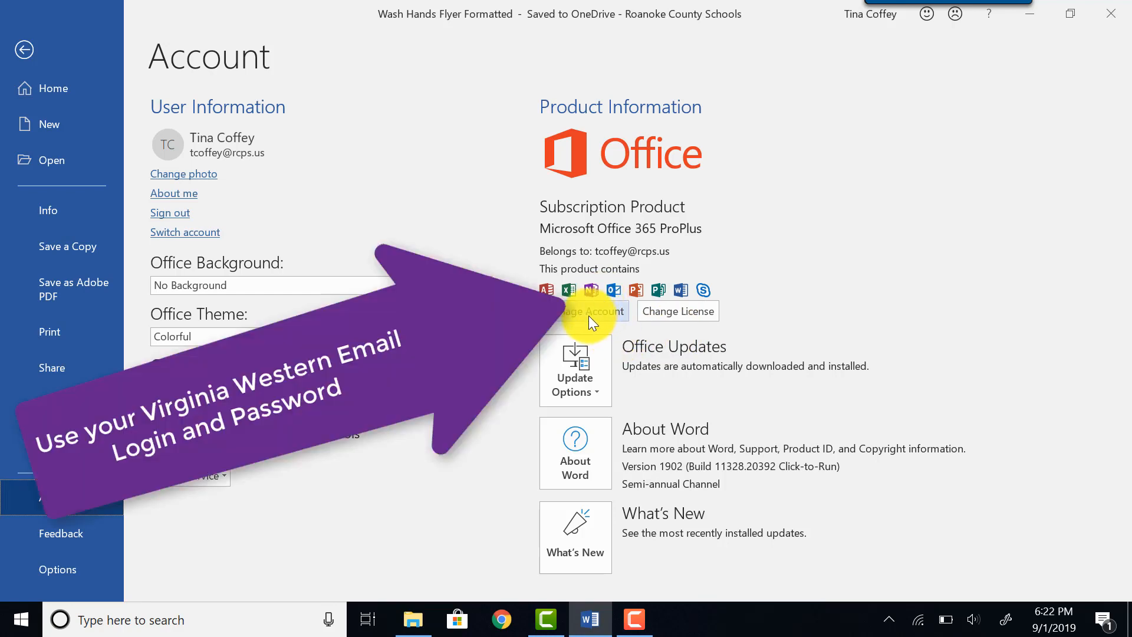
pyautogui.click(595, 316)
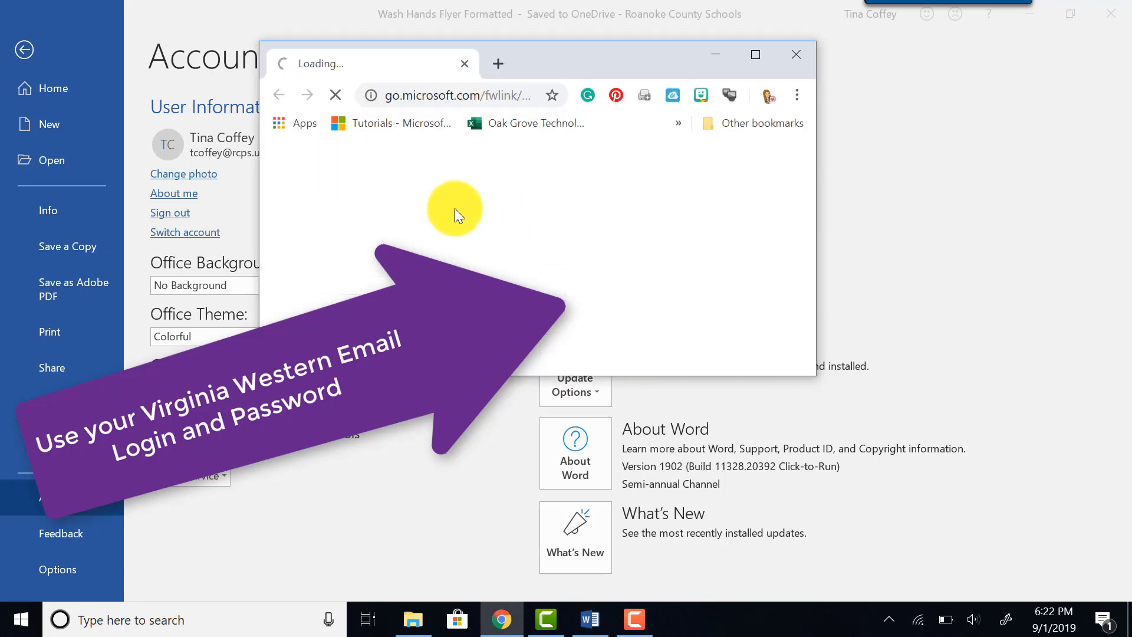
pyautogui.click(799, 52)
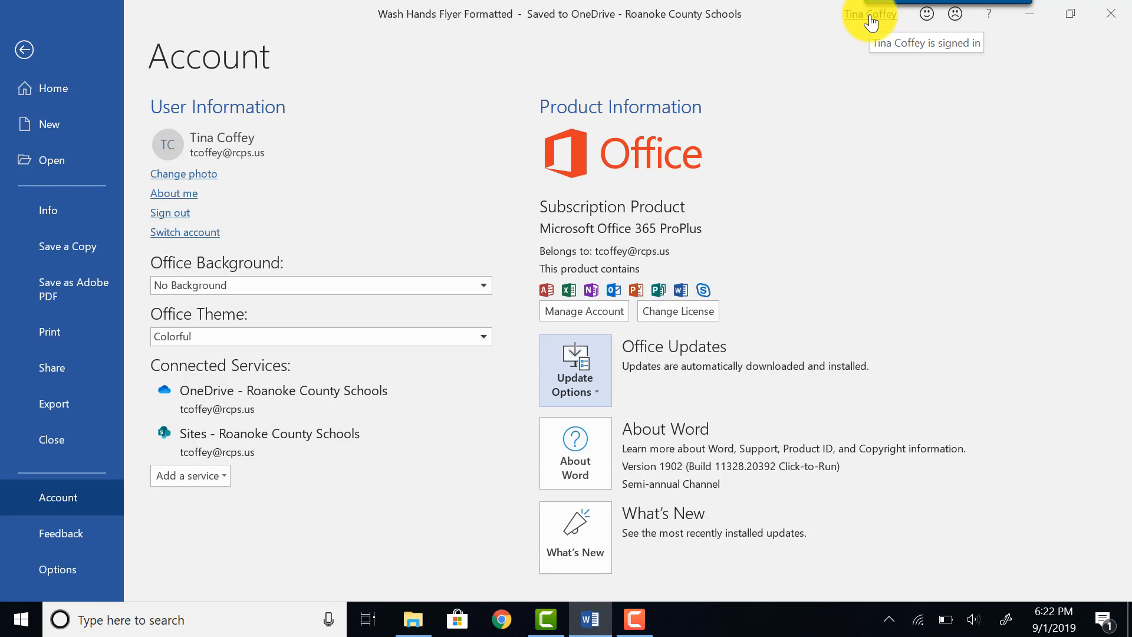
pyautogui.click(17, 38)
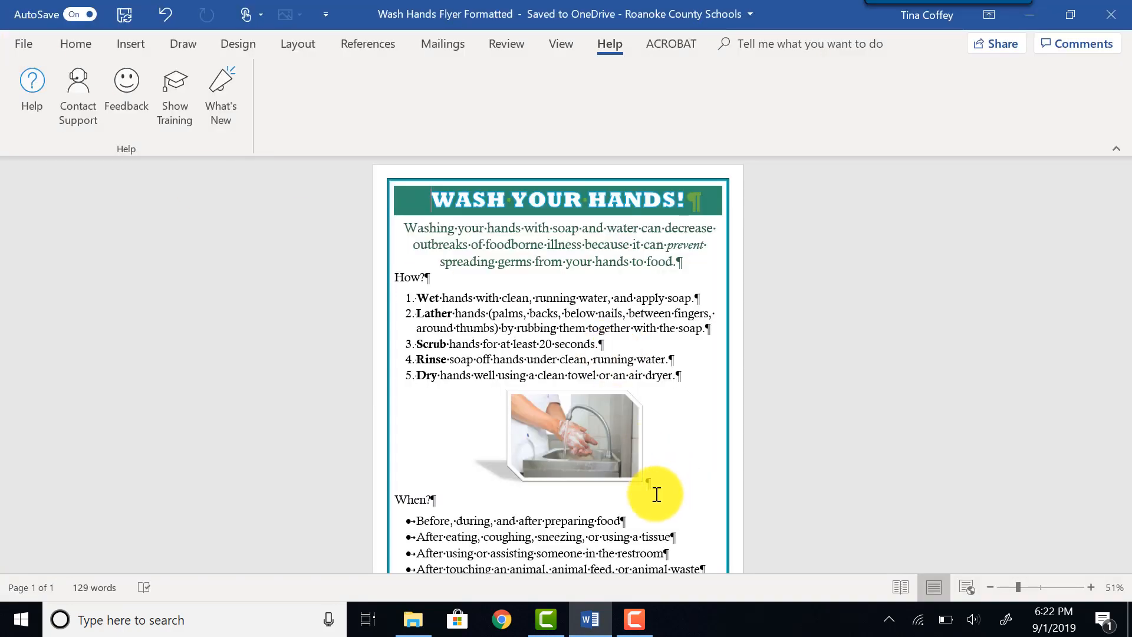